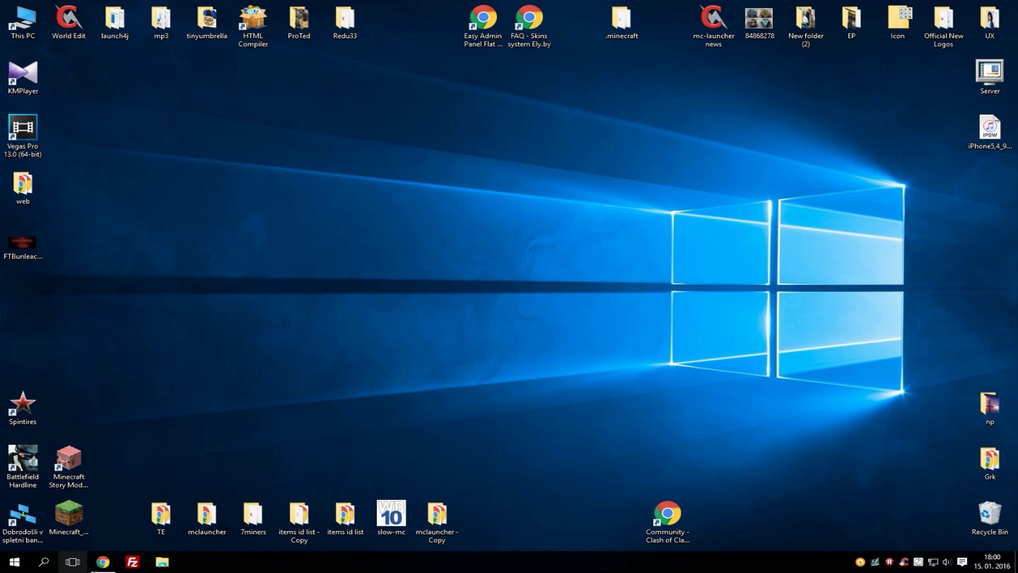
Go to mc-launcher.com in a new Chrome tab
click(103, 561)
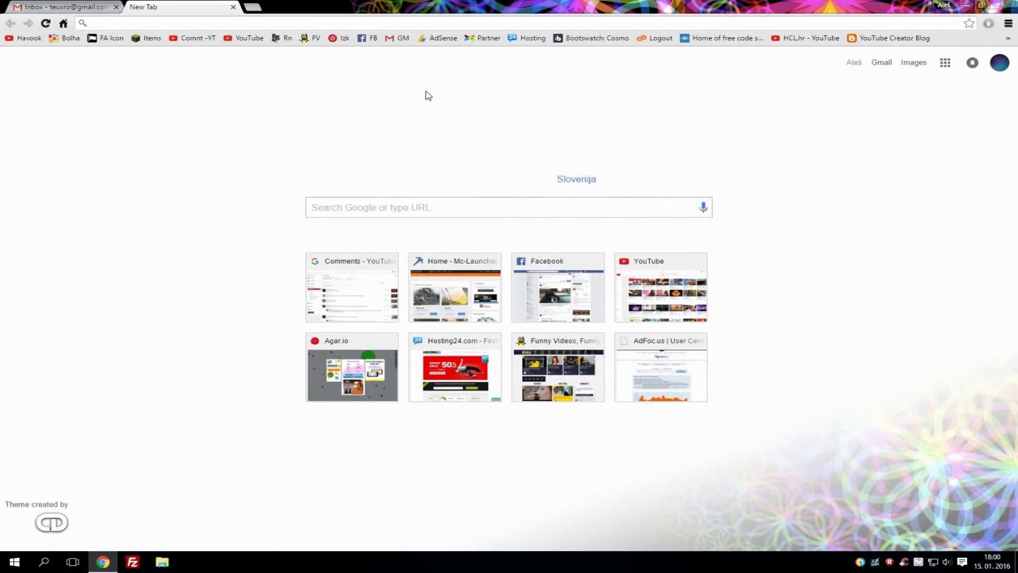
text(mc-launcher.com)
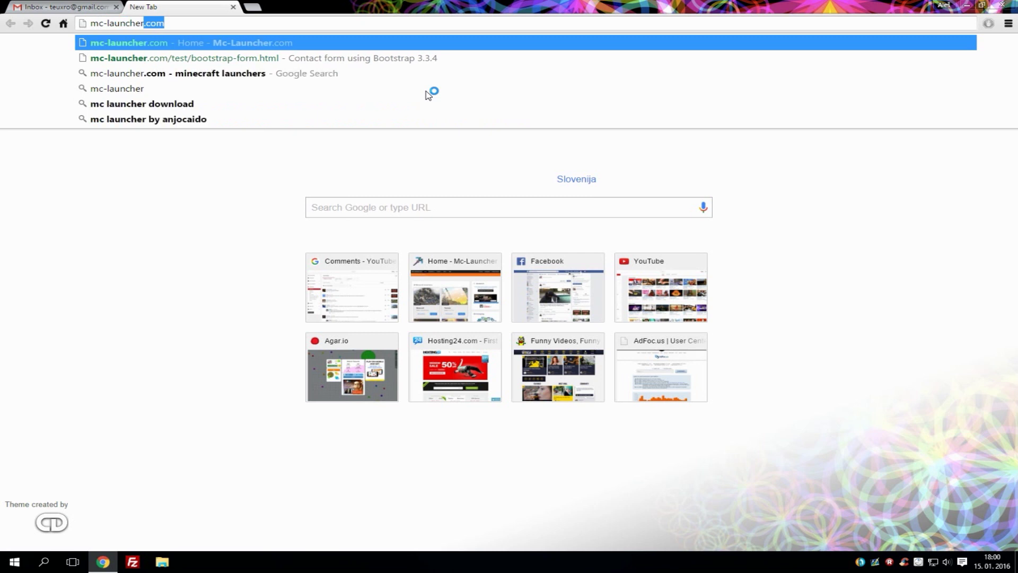
key(Return)
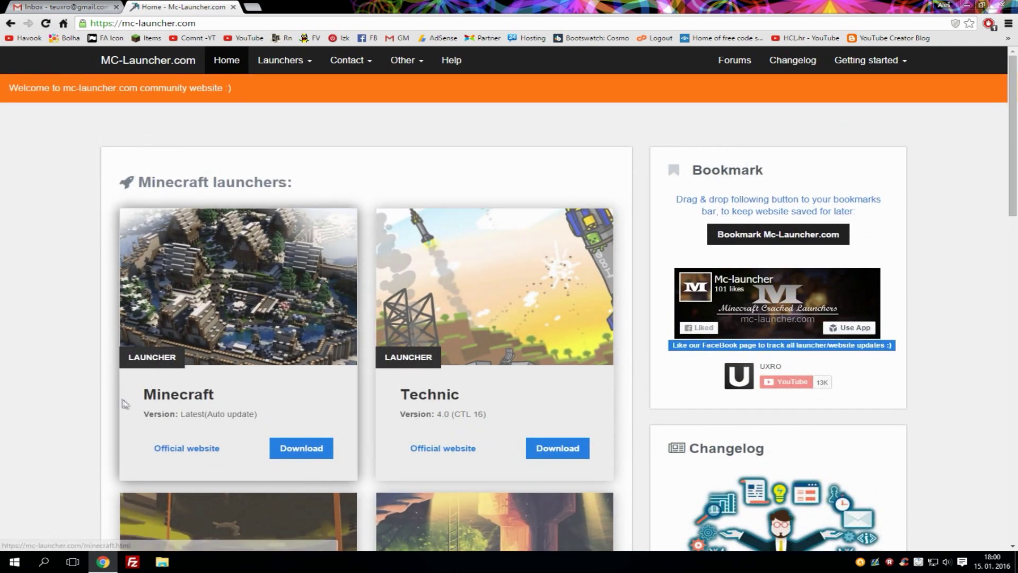
Start the Minecraft launcher download from its card on the site
click(305, 459)
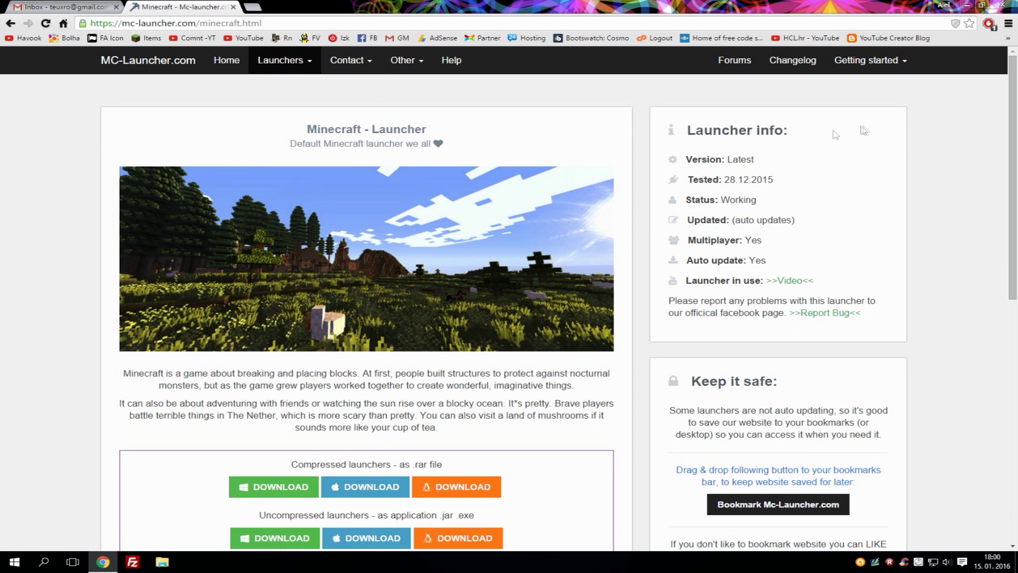
scroll(382, 182, down, 1)
scroll(375, 202, up, 1)
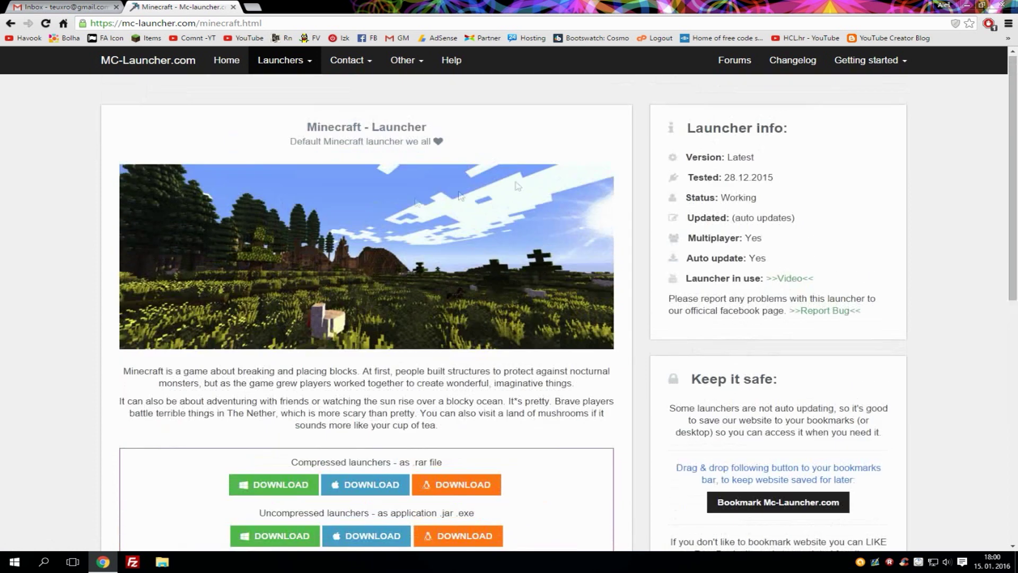
scroll(382, 419, down, 1)
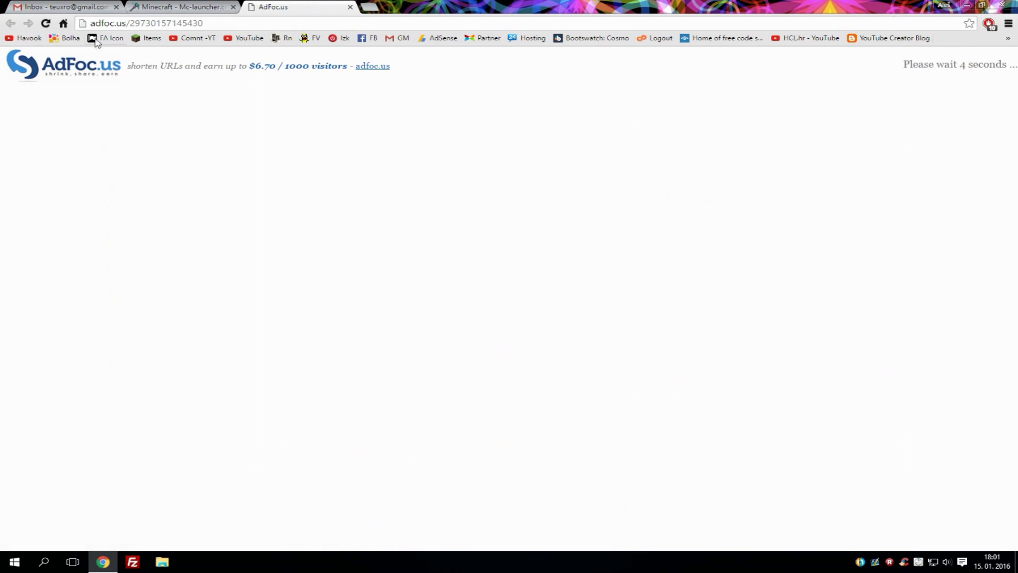
Get past the AdFoc.us wait and drag the downloaded TLauncher-MCL.exe onto the desktop
drag(902, 65, 913, 64)
triple_click(913, 65)
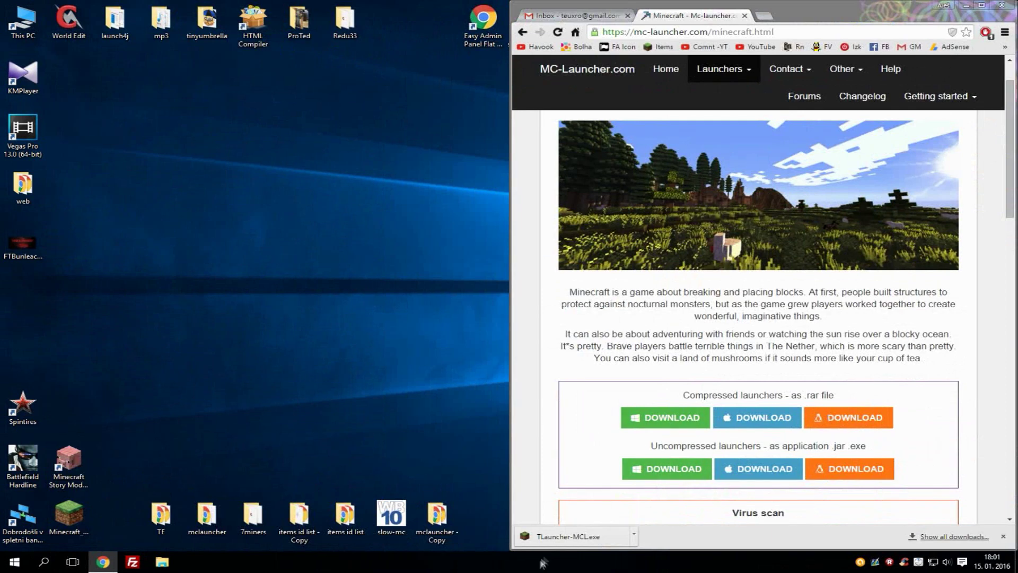
drag(567, 536, 186, 173)
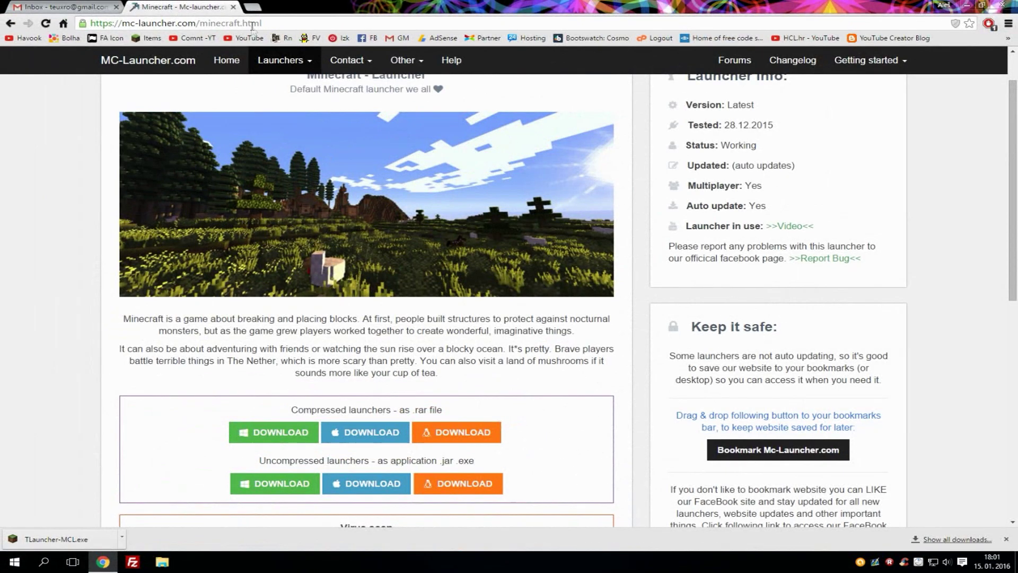
click(252, 25)
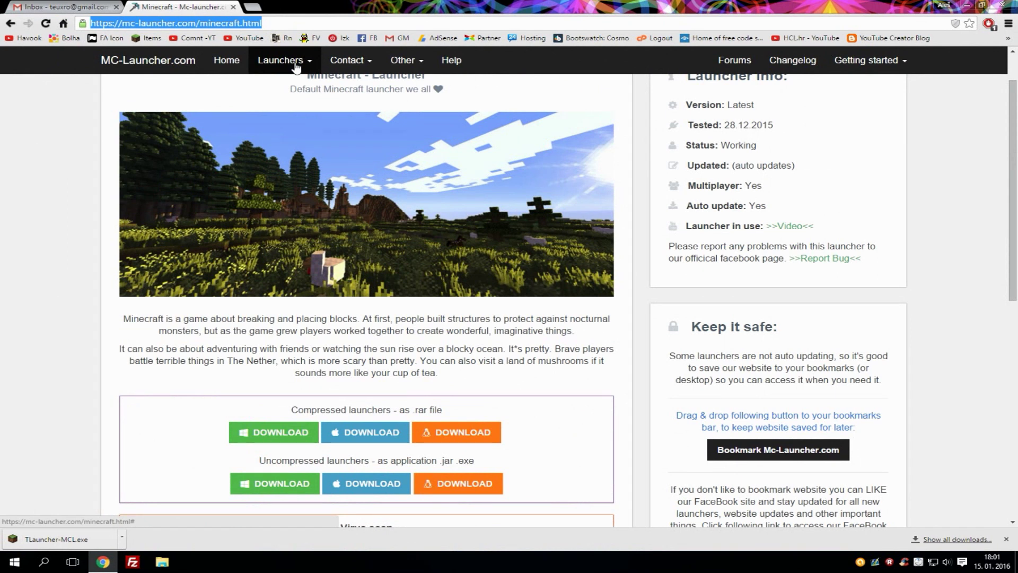
Load ely.by to reach its empty Sign up form
text(ely.by)
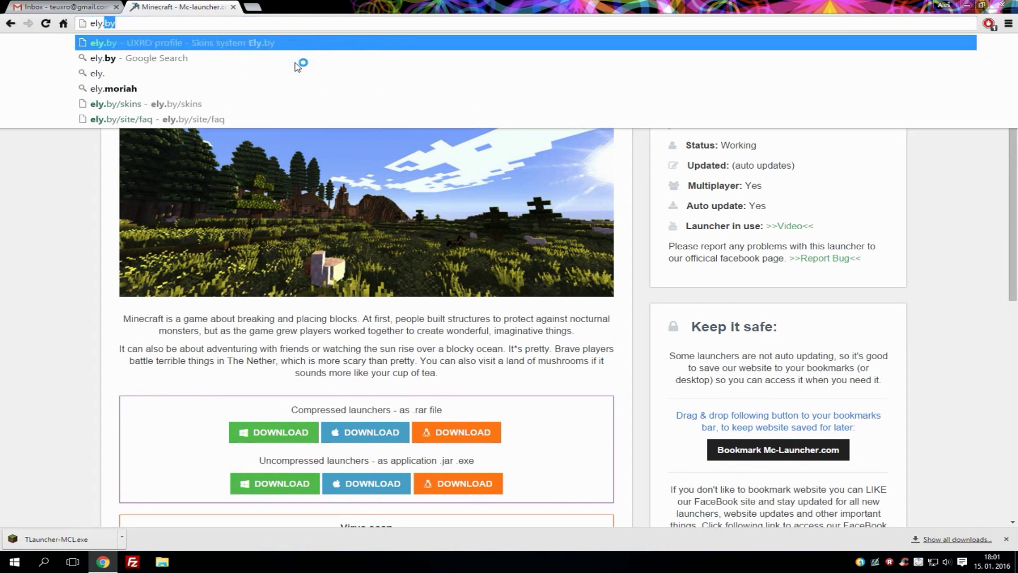
key(Return)
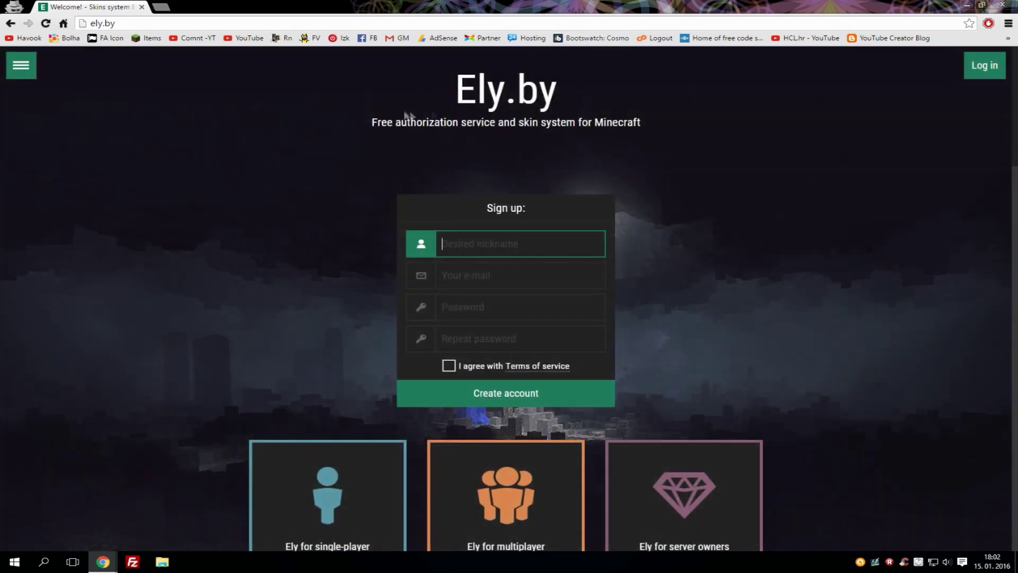
drag(479, 212, 590, 212)
Enter a nickname, the e-mail and the password twice, accept the terms, and create the Ely.by account
click(590, 212)
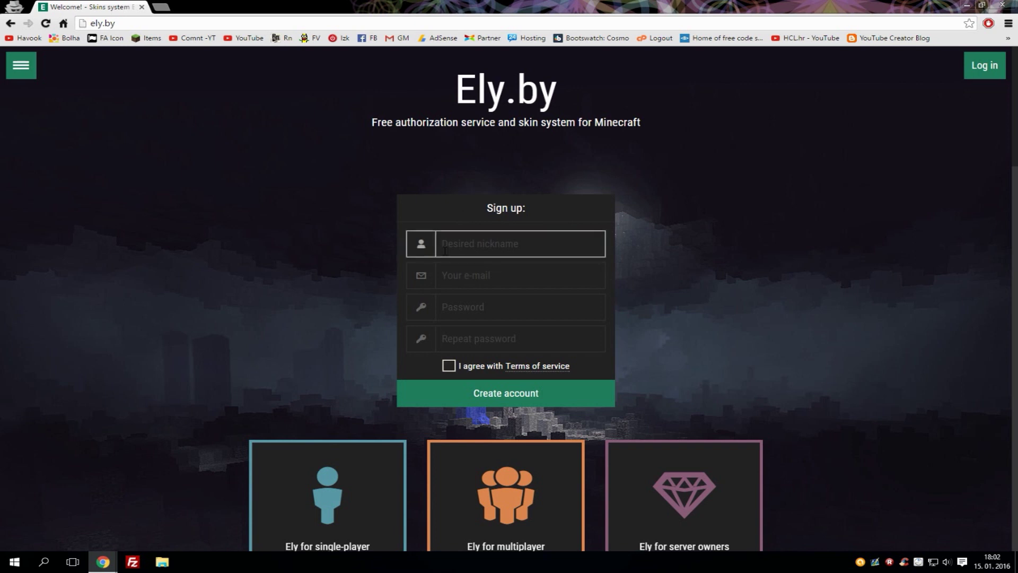
click(528, 249)
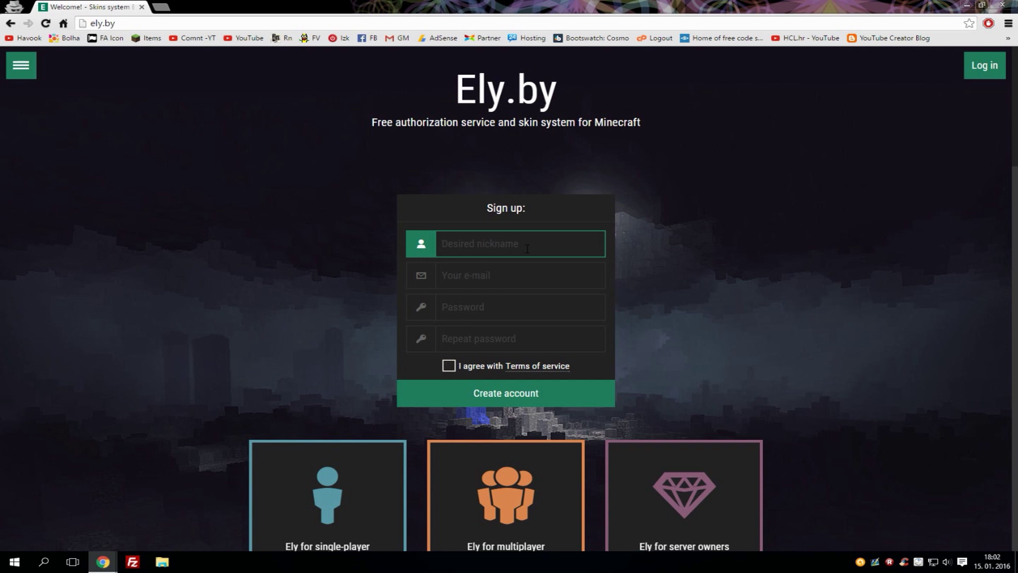
click(466, 281)
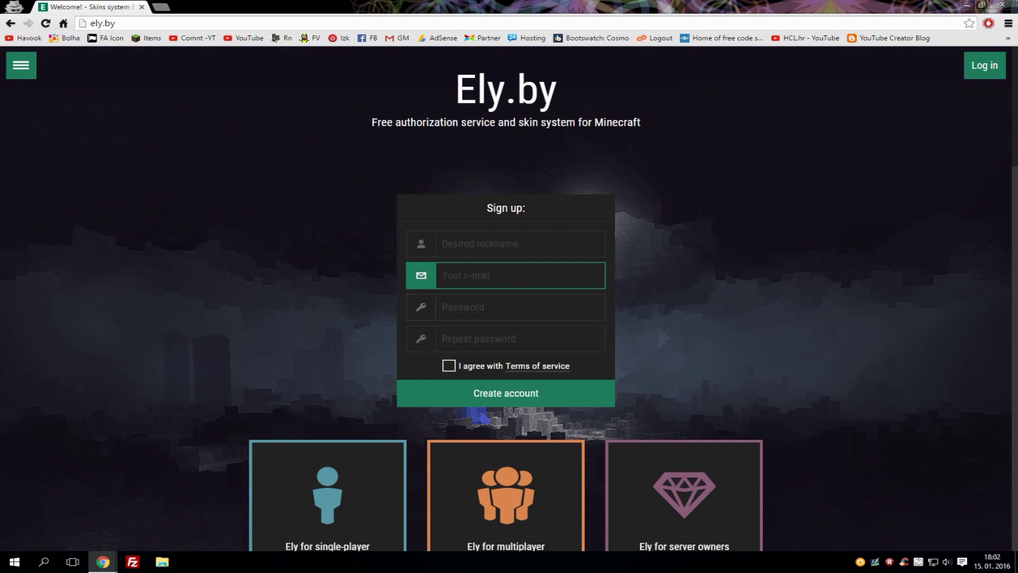
click(458, 310)
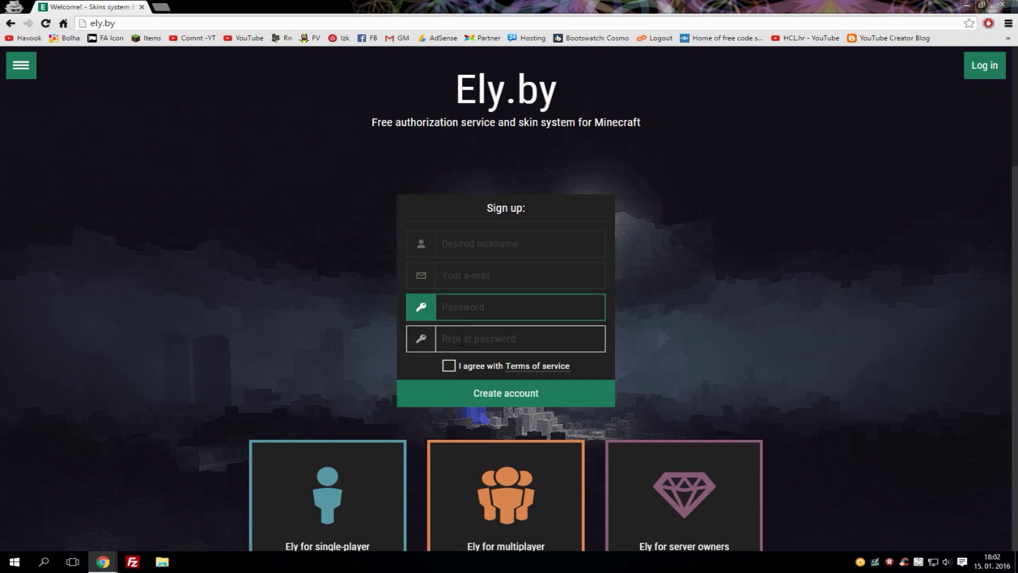
click(462, 341)
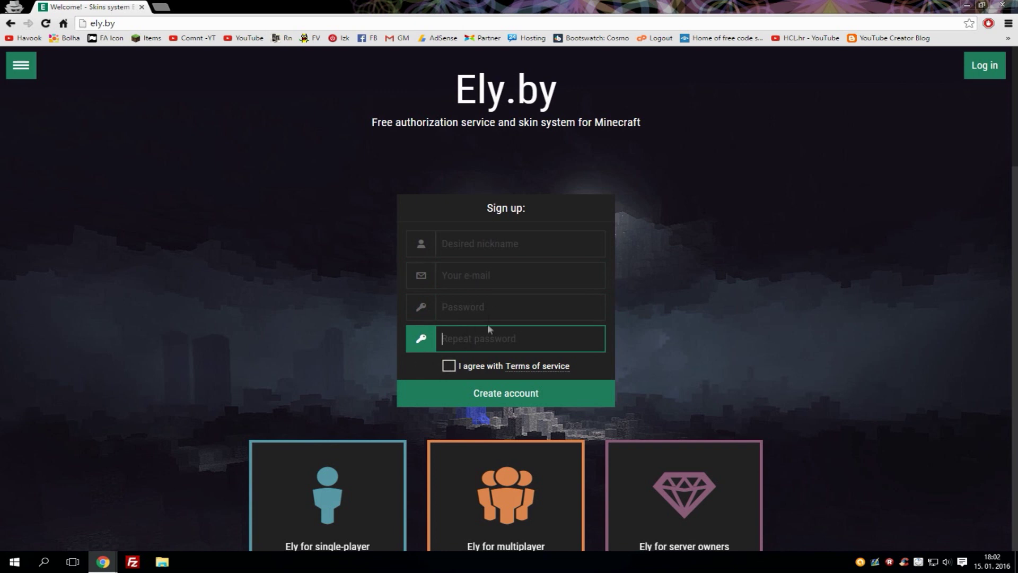
click(450, 368)
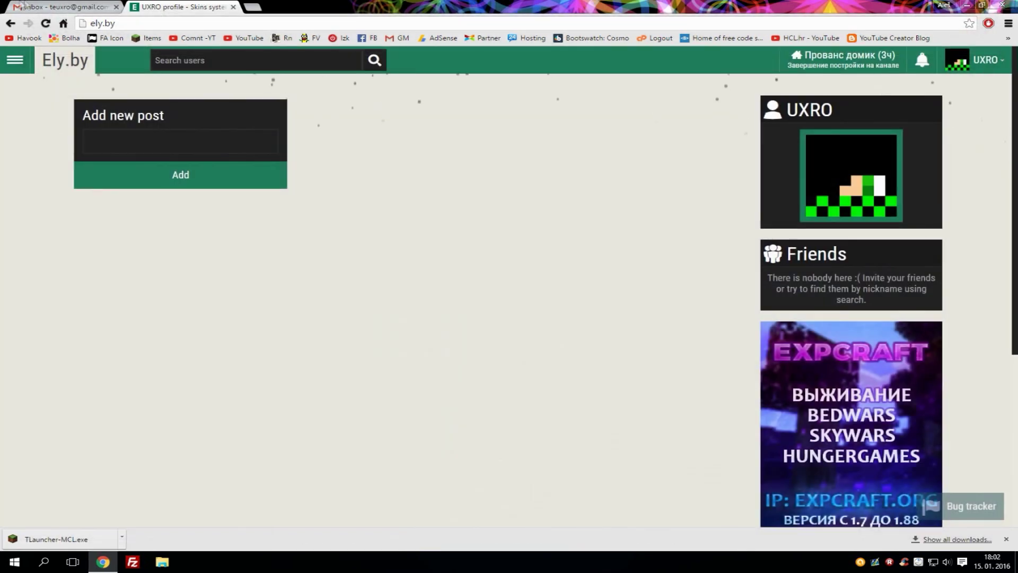
click(64, 6)
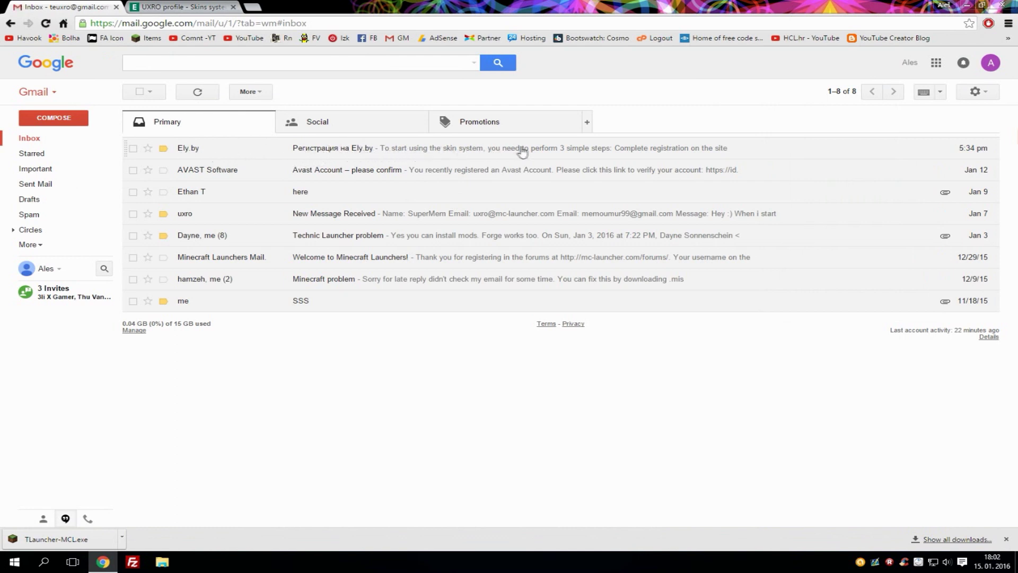
Confirm the e-mail through the Ely.by registration message, then close the Gmail tab
click(607, 157)
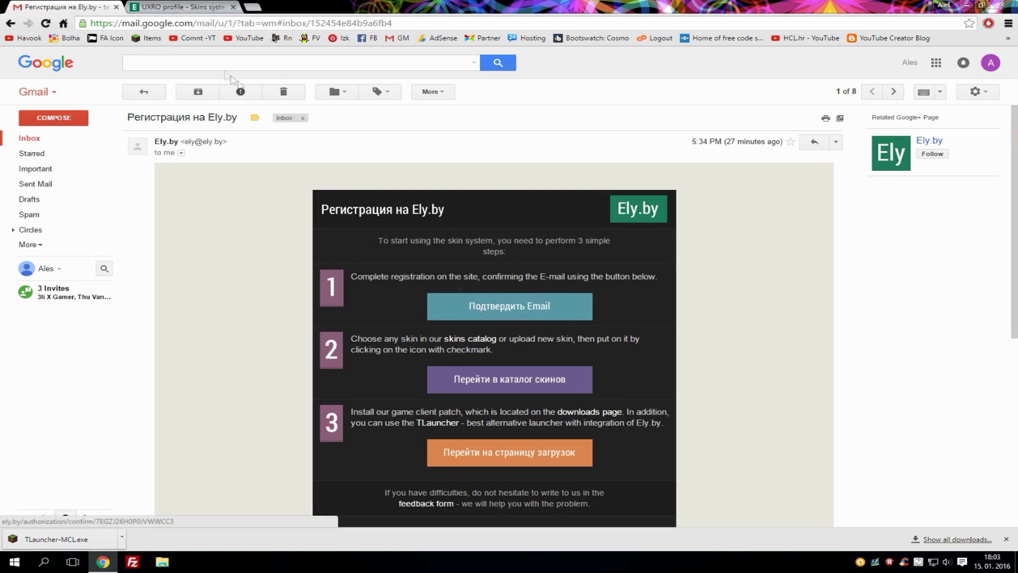
key(ctrl+w)
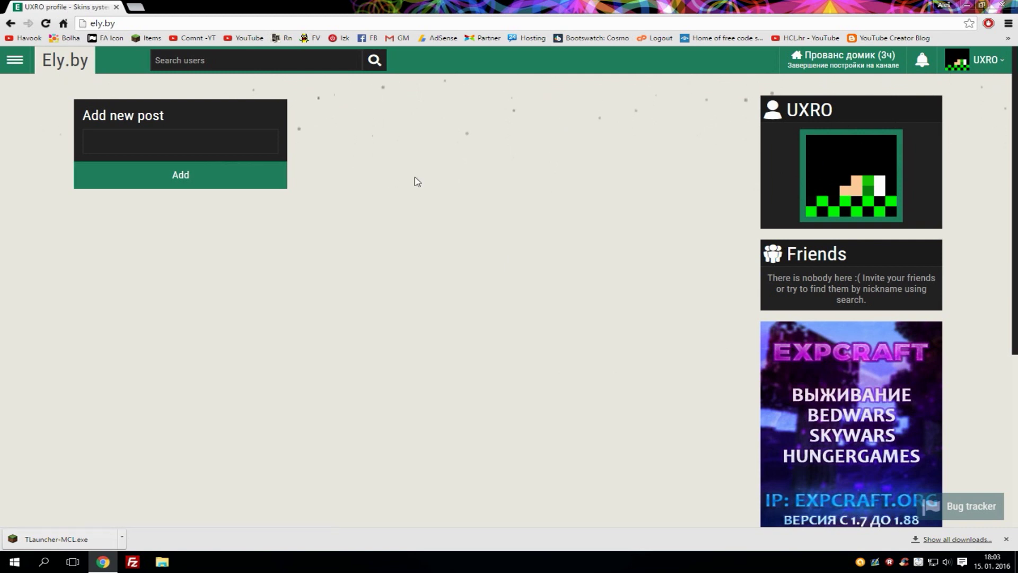
Browse the Ely.by Skins catalog and open the dark hooded skin 'Смерть с косой'
click(11, 60)
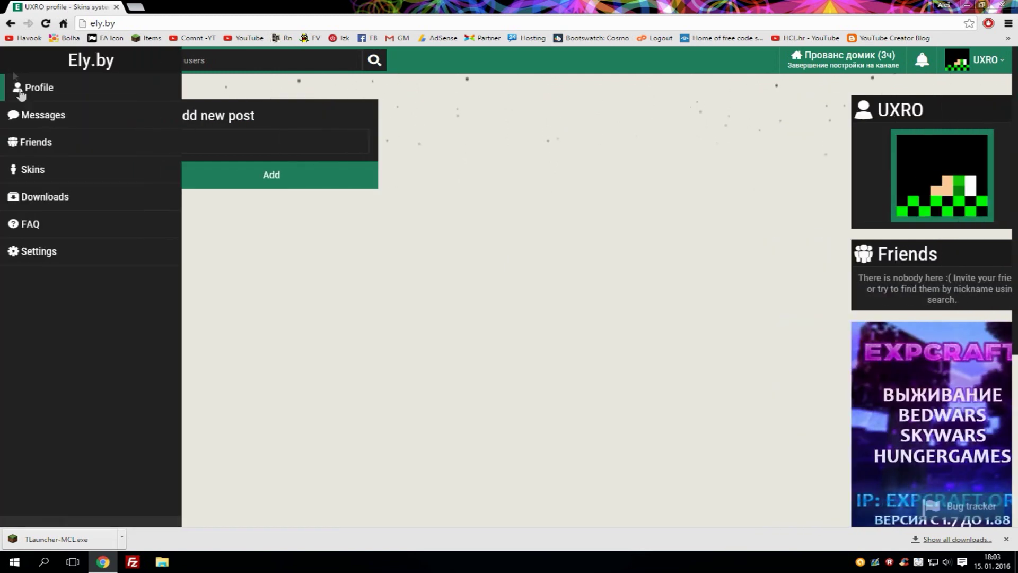
click(69, 175)
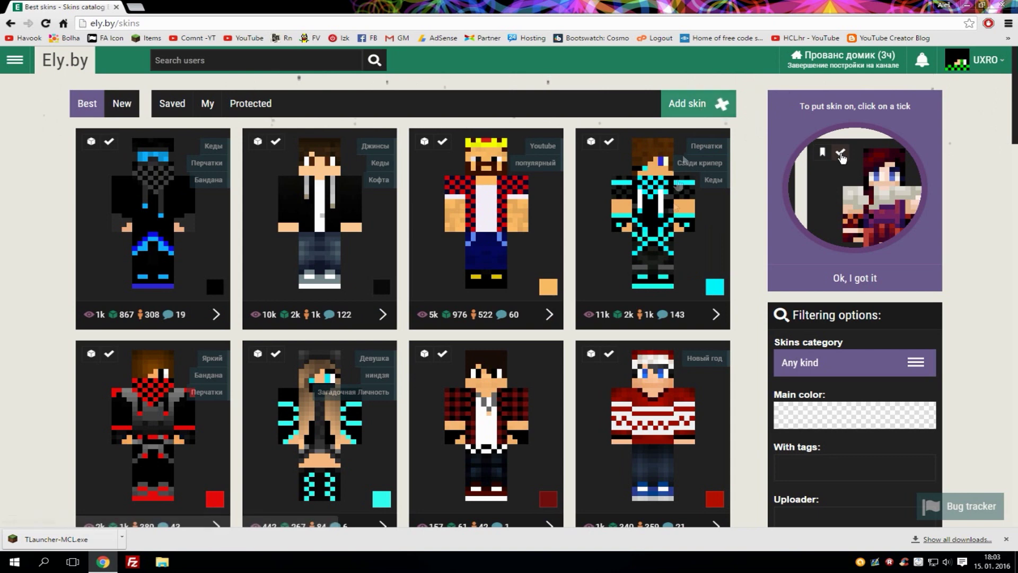
scroll(698, 212, down, 9)
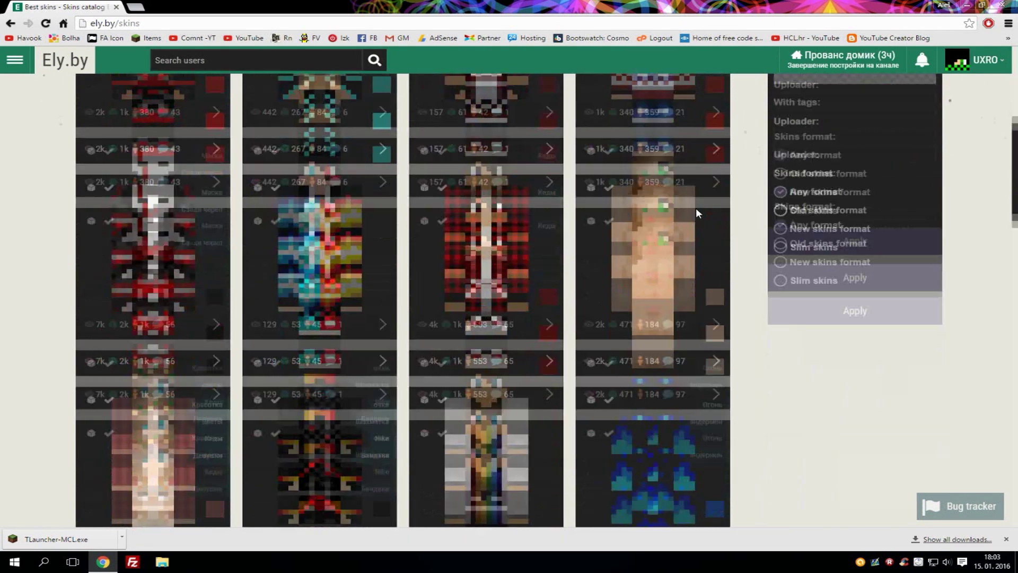
scroll(762, 285, down, 4)
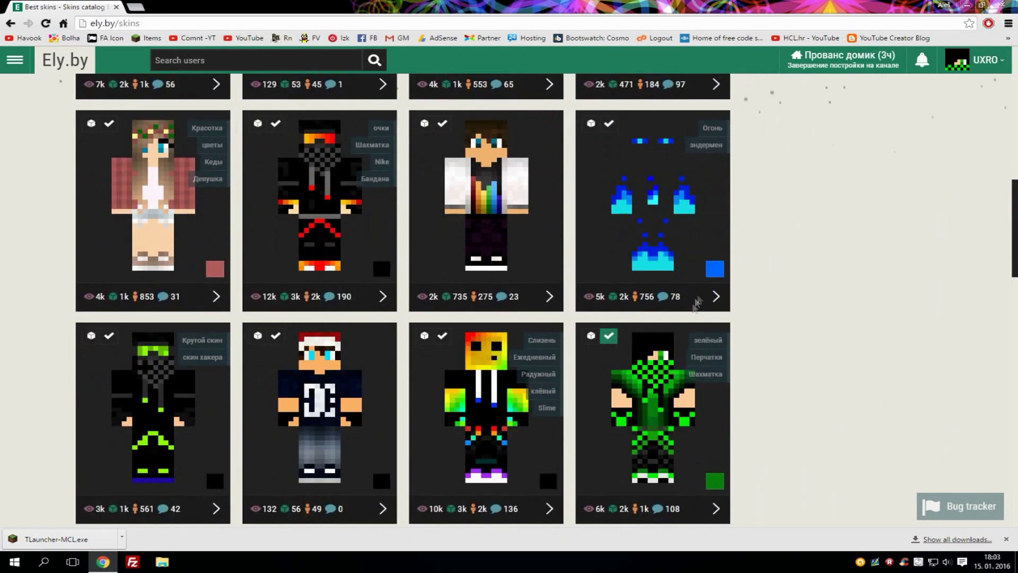
scroll(689, 314, down, 6)
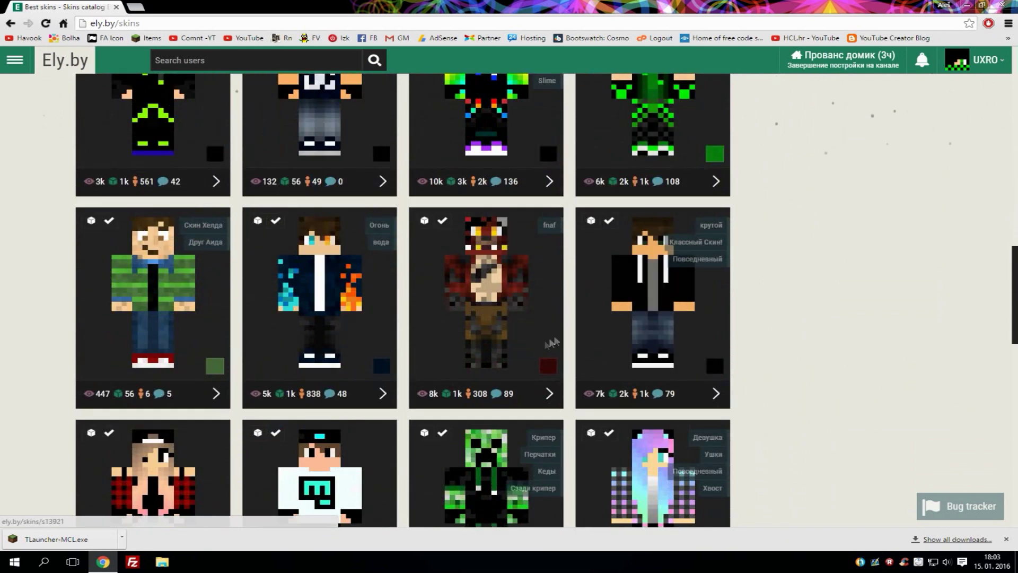
scroll(577, 339, down, 4)
scroll(577, 339, down, 11)
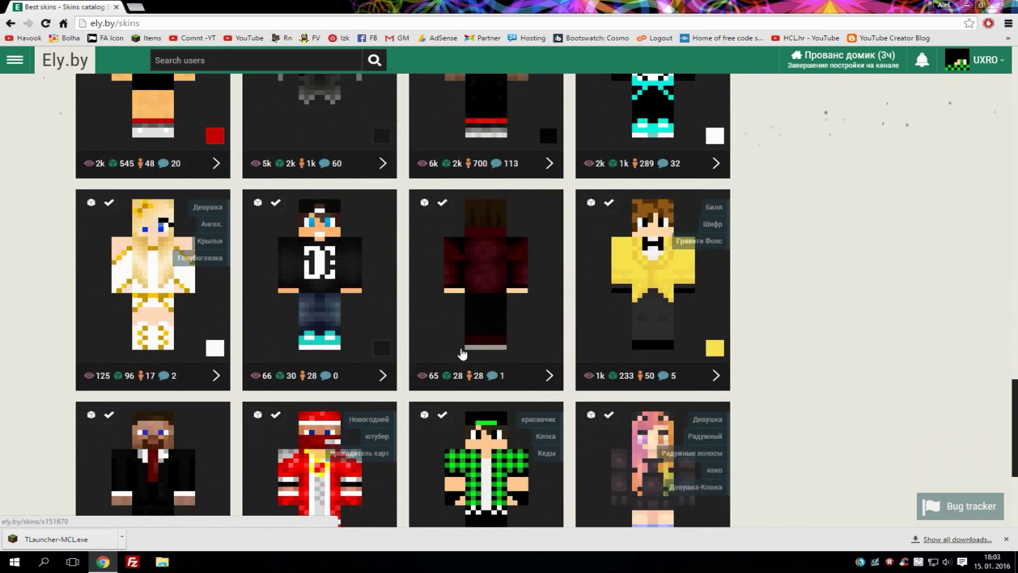
scroll(386, 361, up, 5)
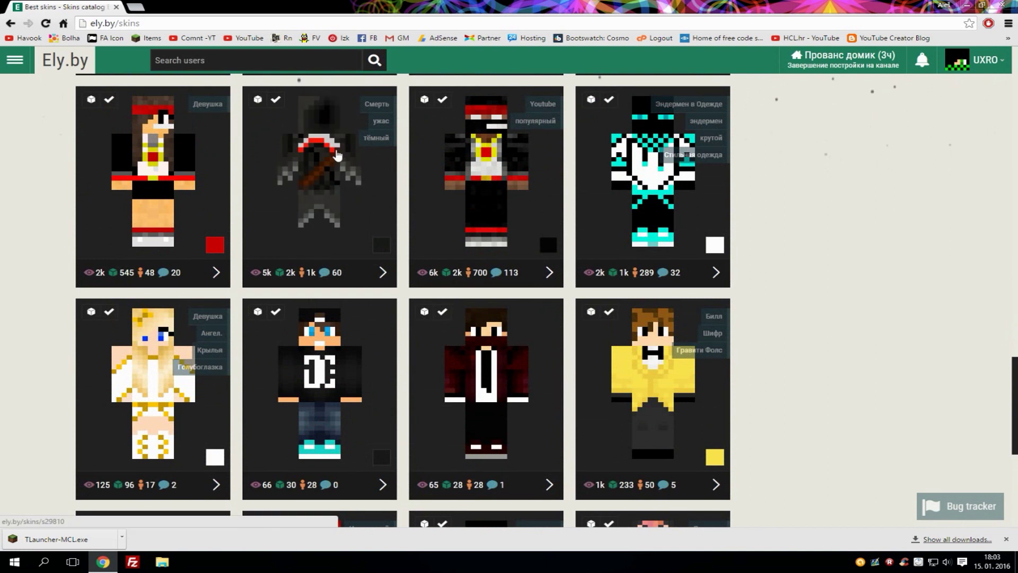
click(337, 155)
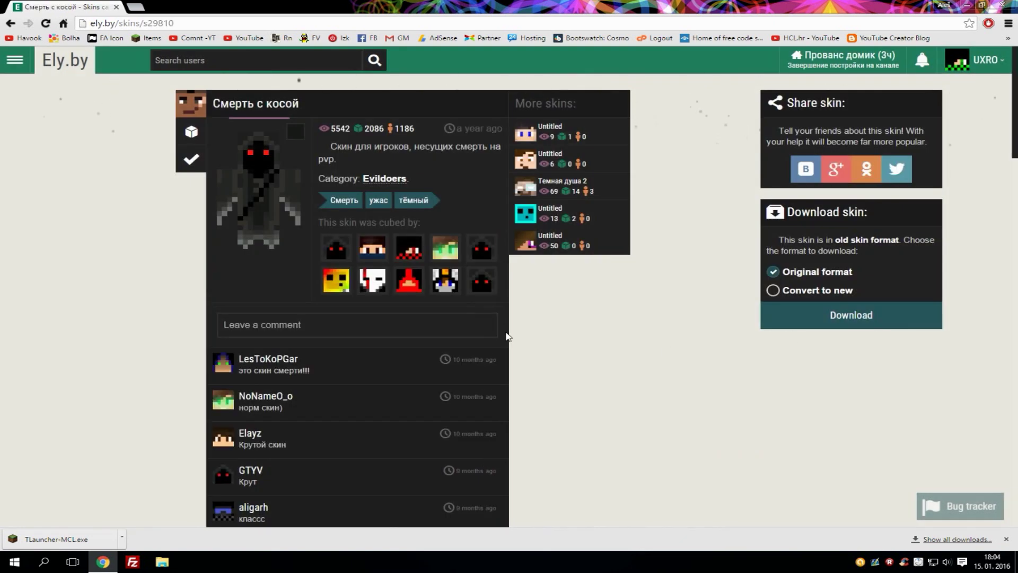
Inspect the skin's back in the 3D preview, put on 'Смерть с косой', and check the profile menu
drag(305, 136, 259, 242)
click(173, 164)
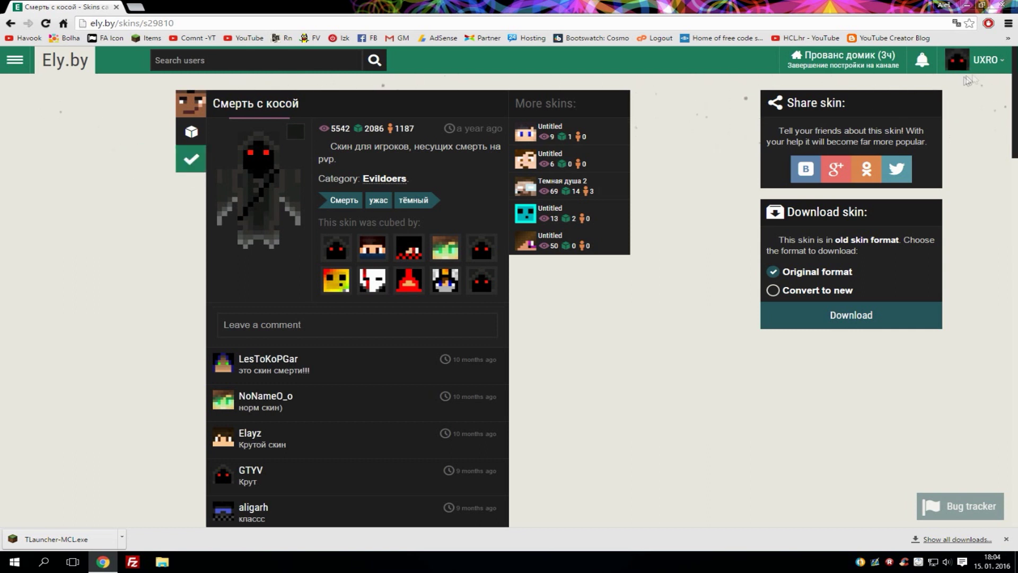
click(988, 62)
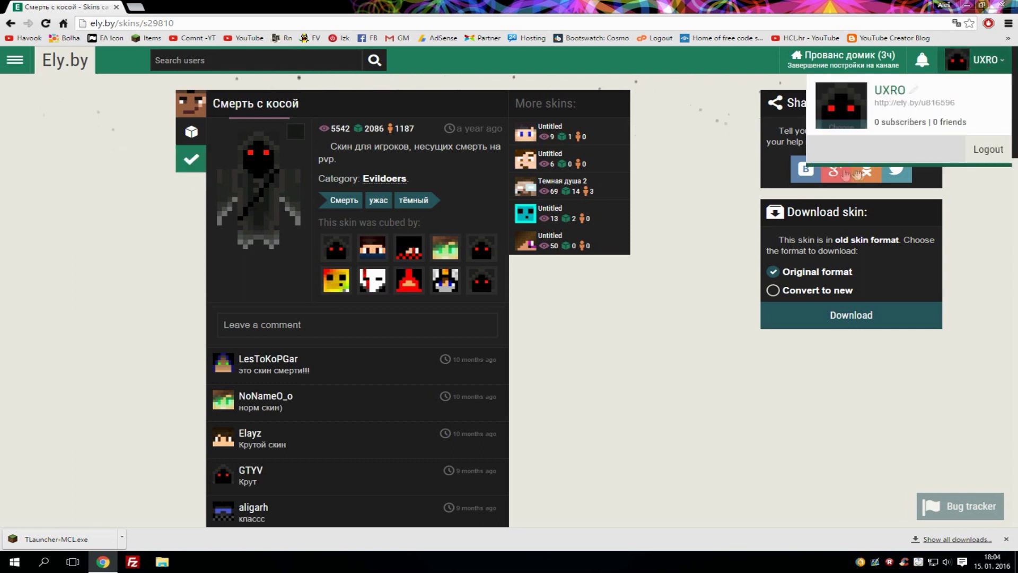
click(677, 305)
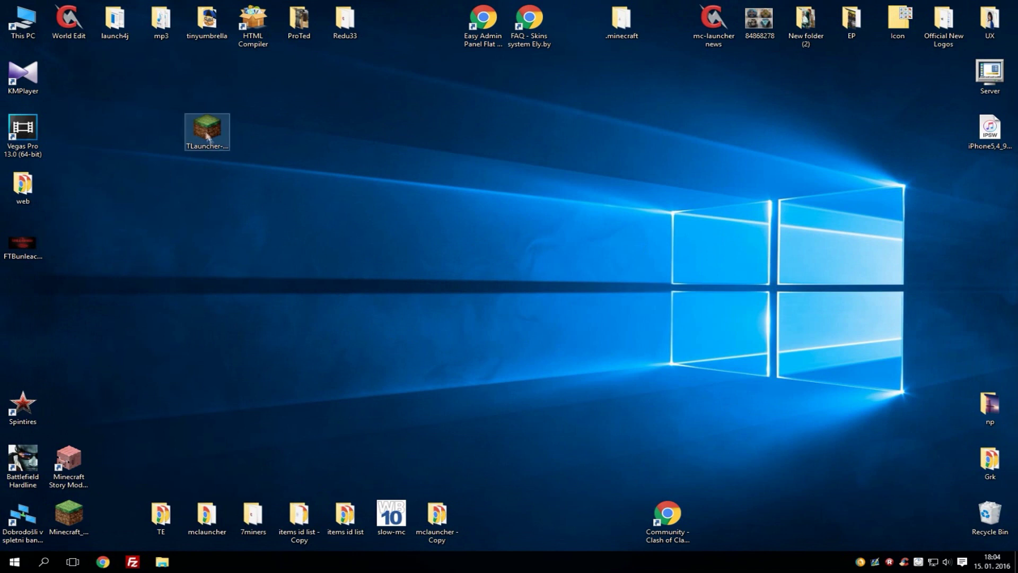
Launch TLauncher from the desktop, dismiss the Welcome notice, and go to account management
click(205, 134)
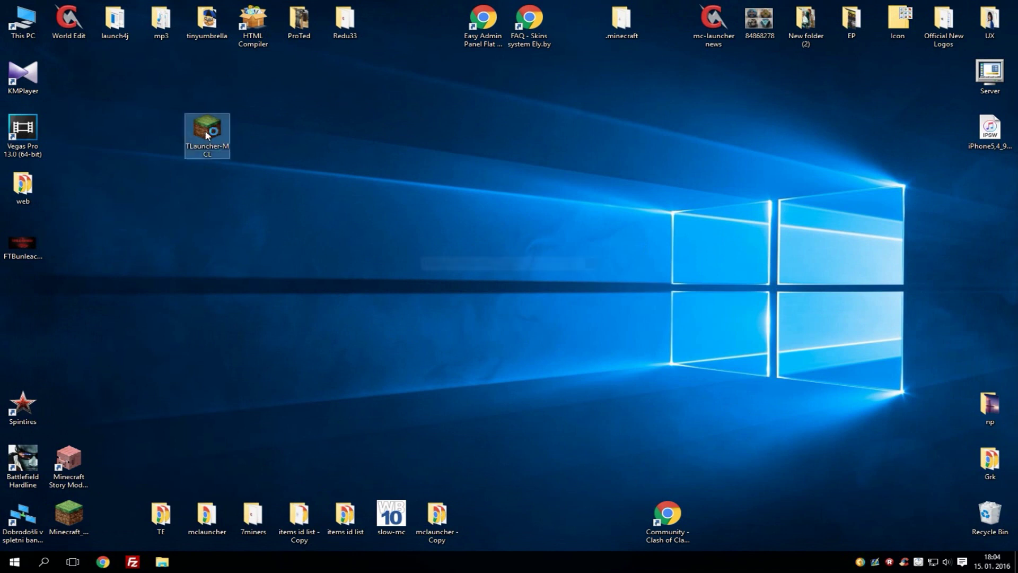
double_click(207, 135)
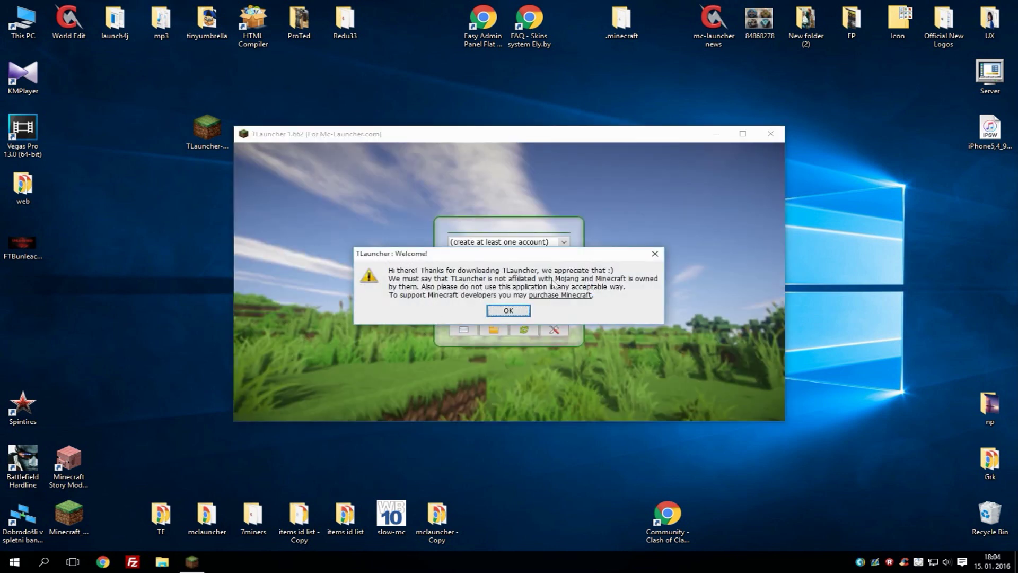
click(508, 312)
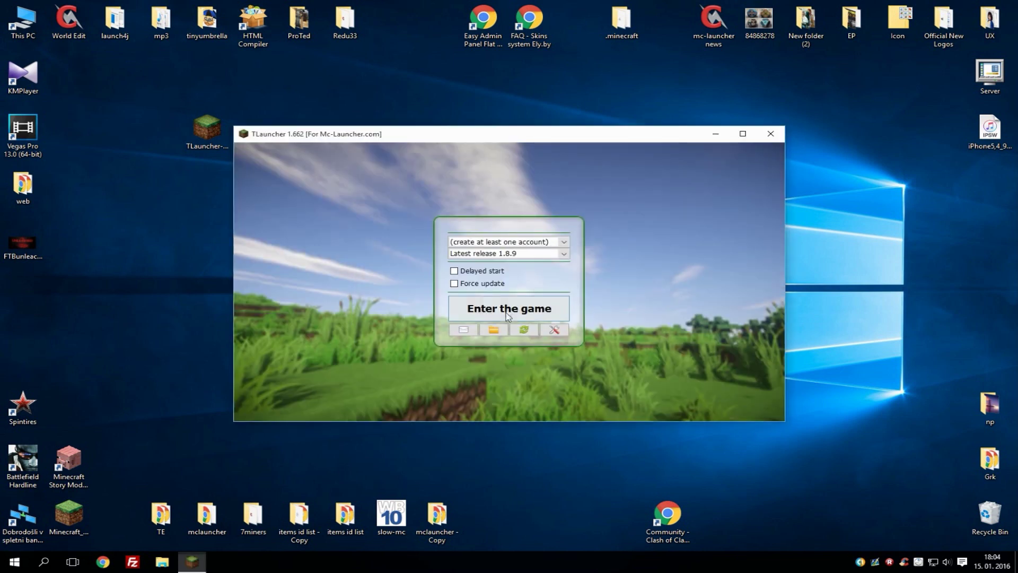
click(474, 244)
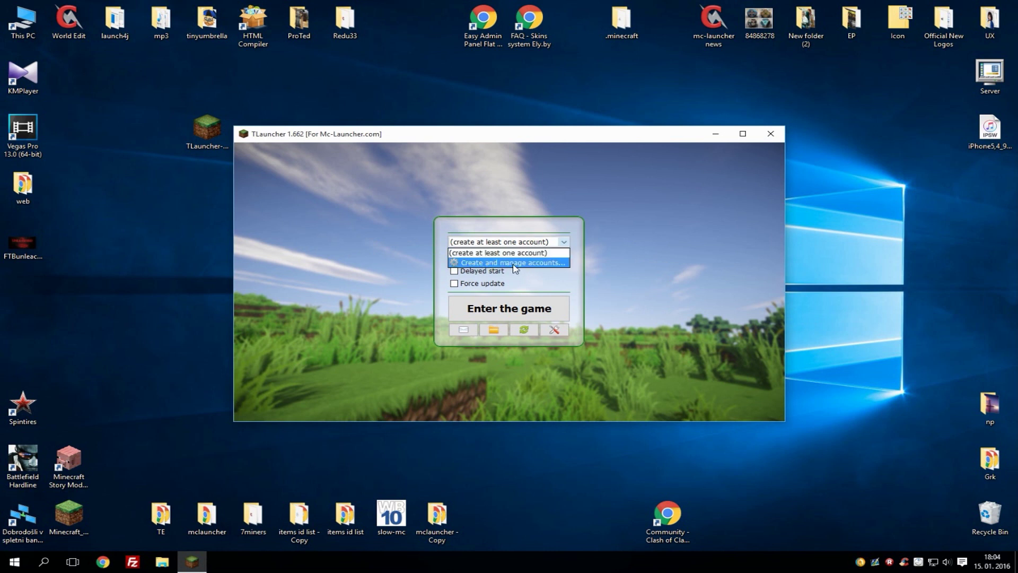
click(552, 263)
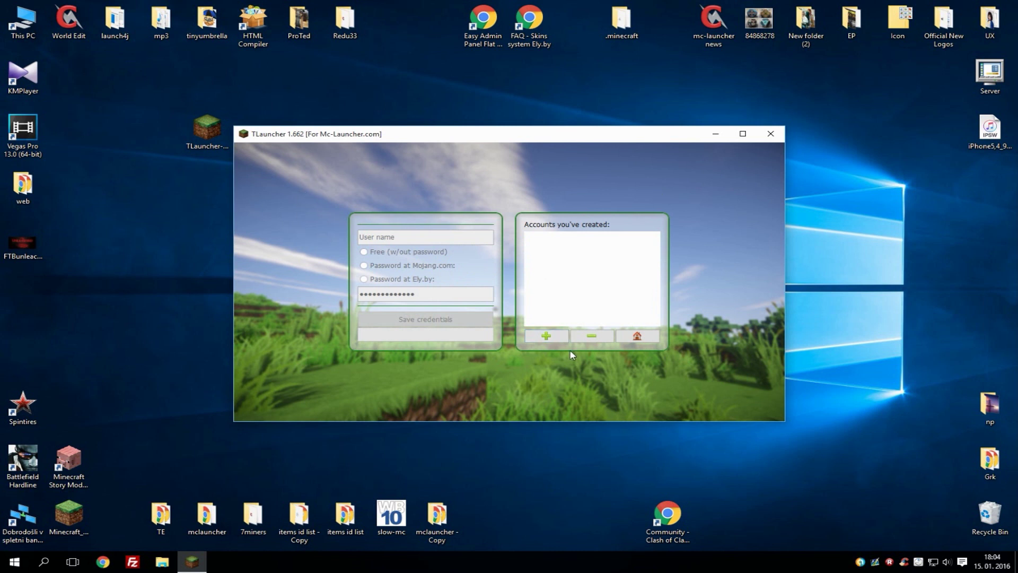
Add a 'Password at Ely.by' account with its e-mail and password, save it, and return home
click(549, 336)
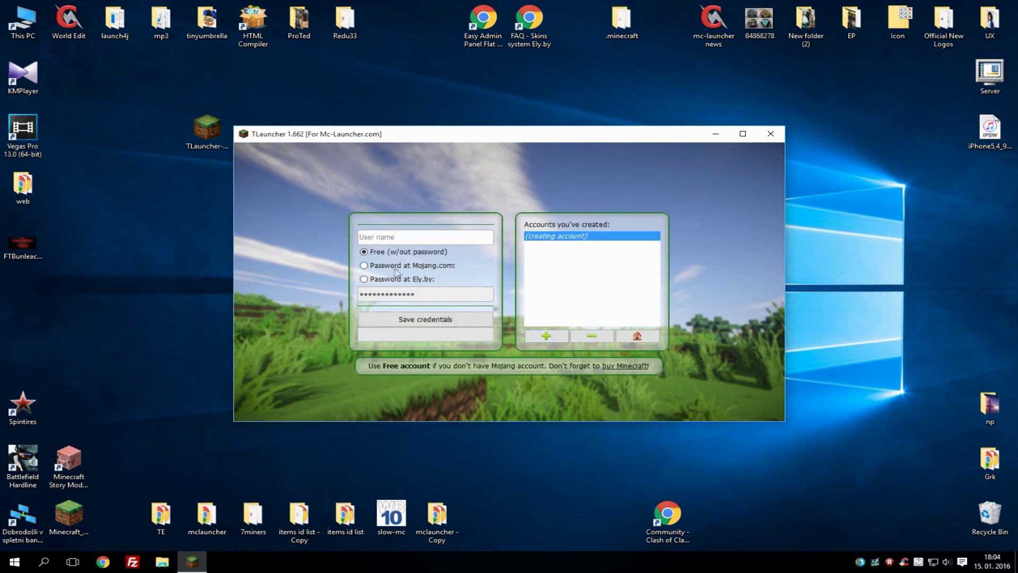
click(430, 282)
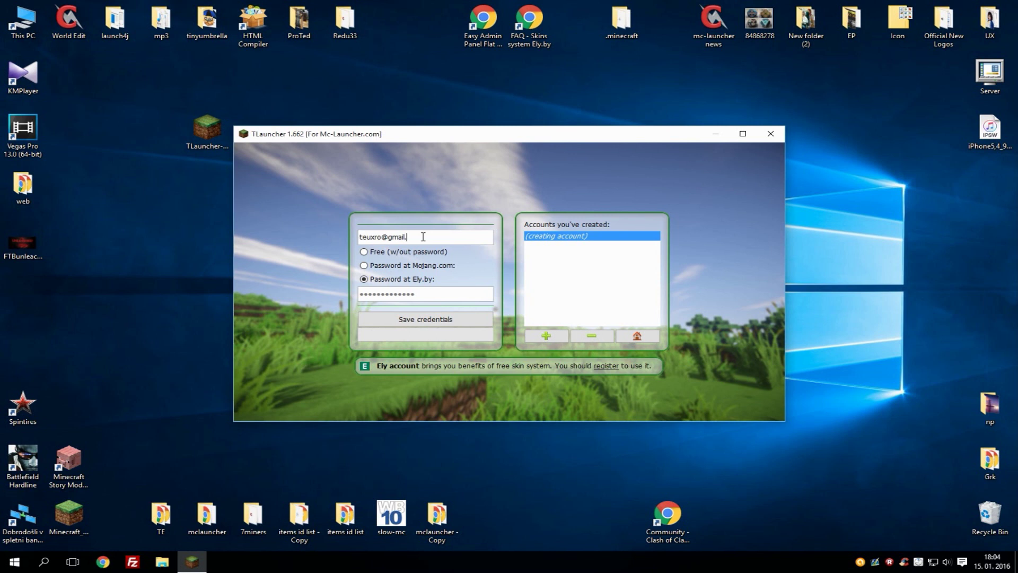
click(401, 293)
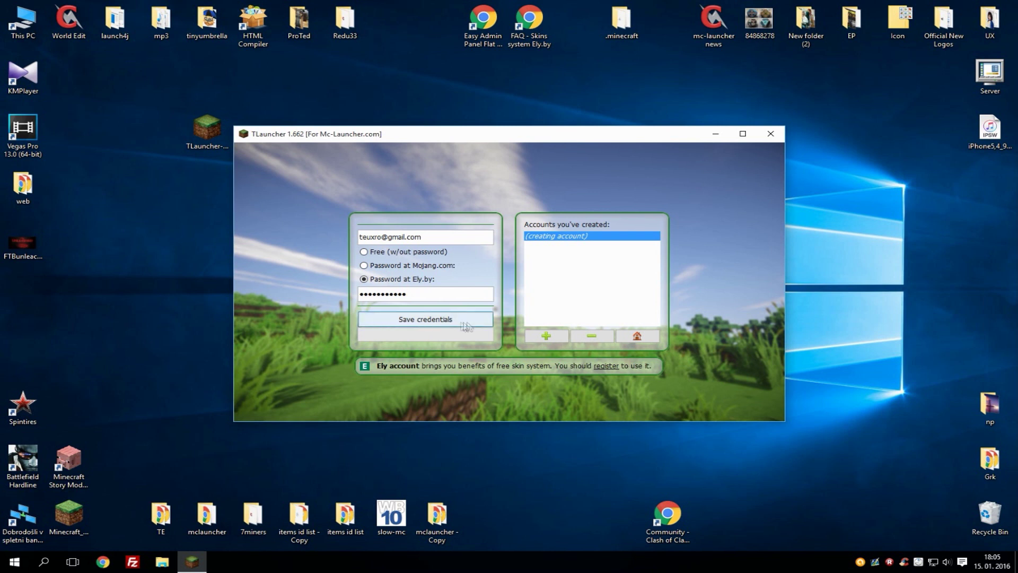
click(421, 322)
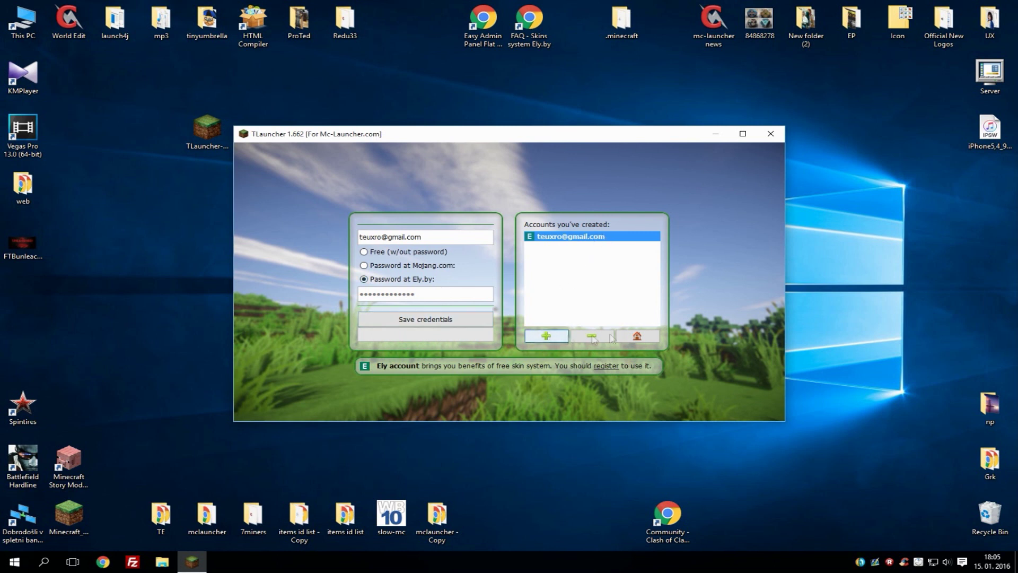
click(638, 337)
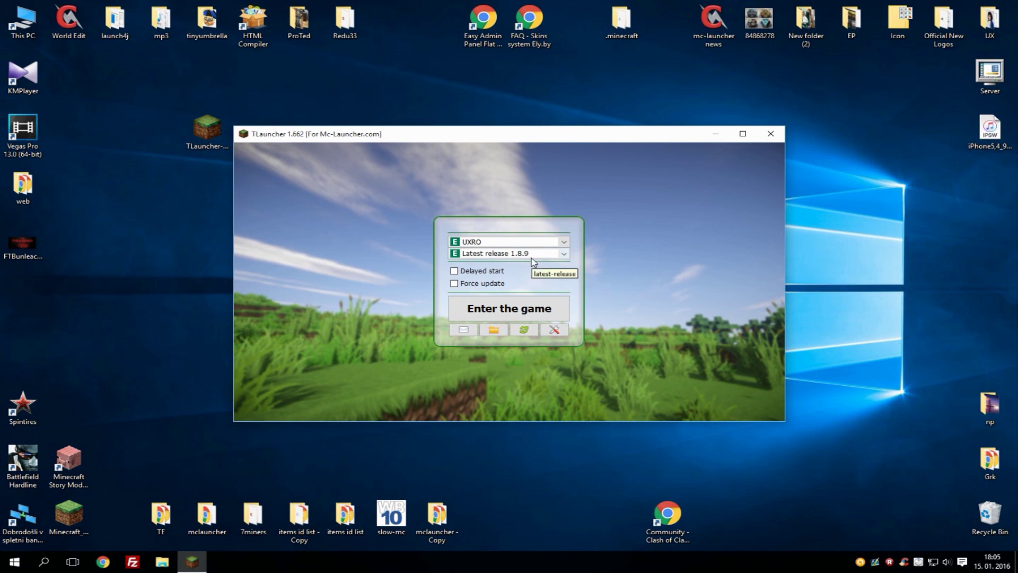
click(498, 259)
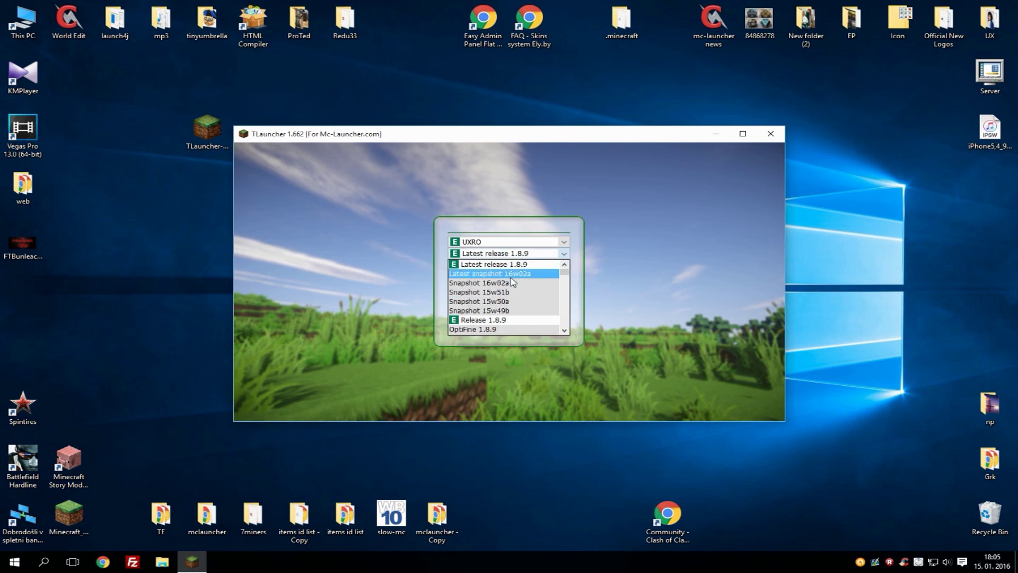
click(445, 264)
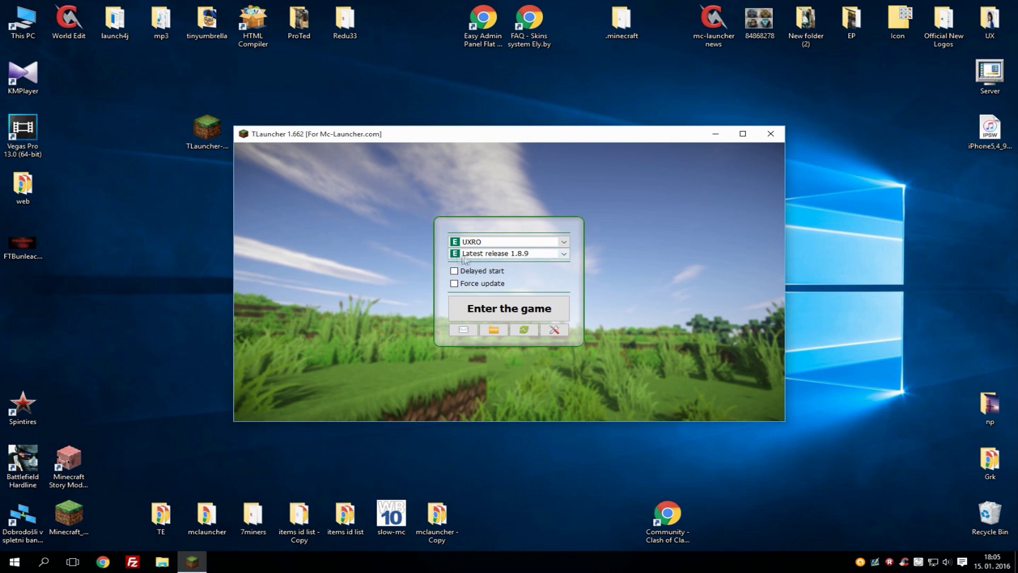
click(465, 259)
scroll(483, 293, down, 5)
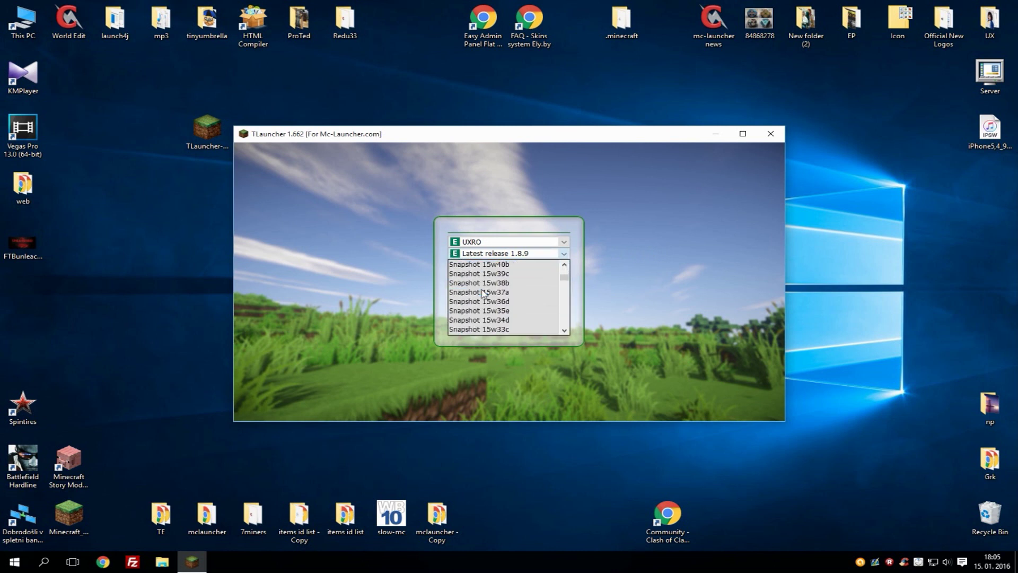
scroll(483, 294, down, 10)
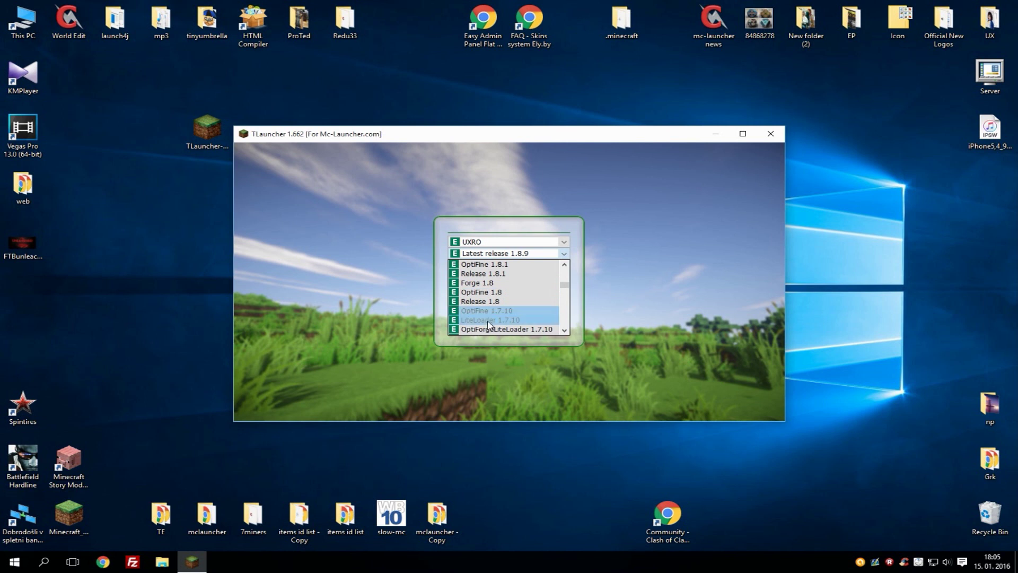
scroll(488, 321, down, 2)
scroll(493, 313, up, 12)
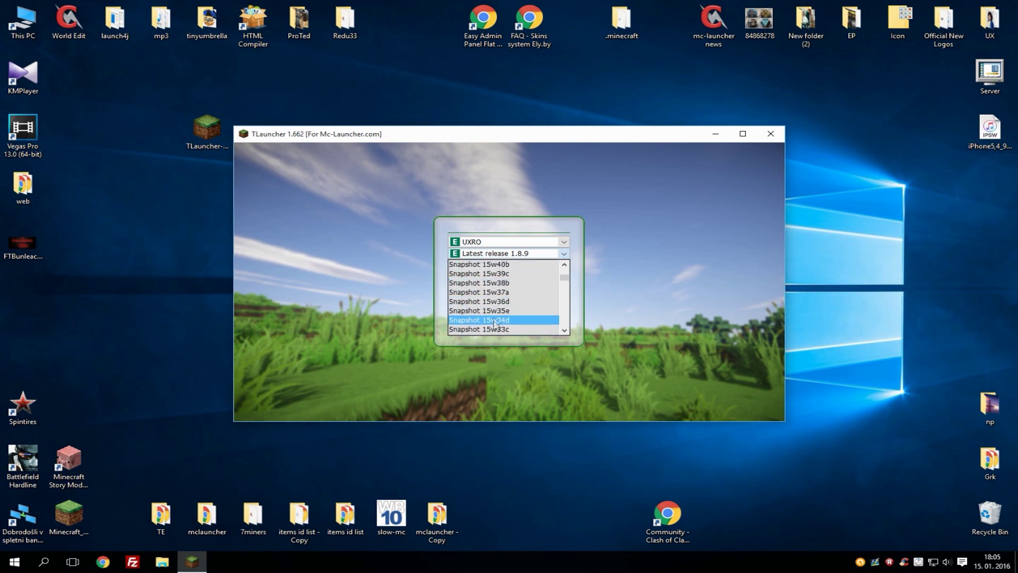
scroll(500, 302, down, 2)
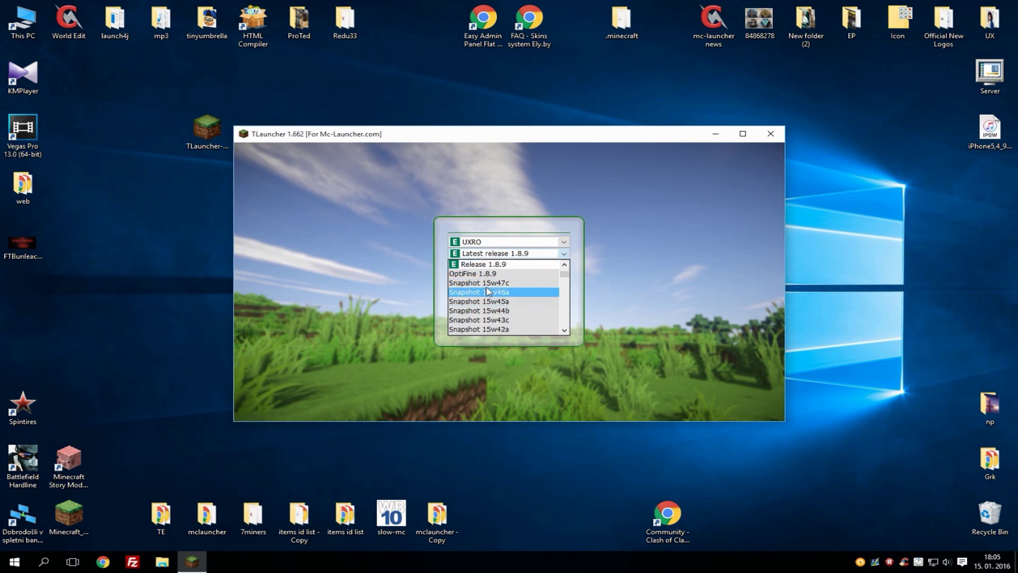
scroll(495, 295, up, 2)
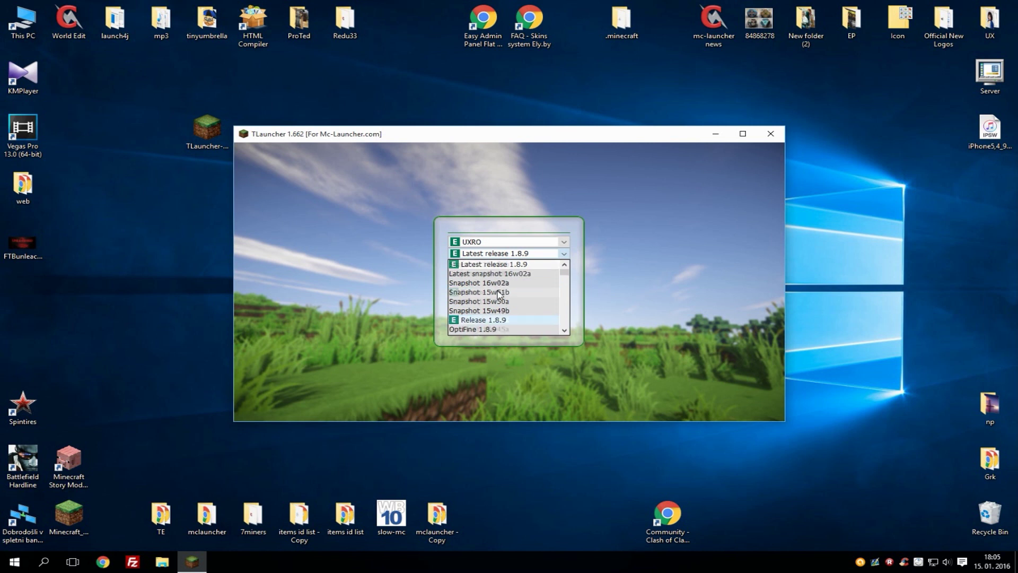
scroll(498, 295, down, 5)
scroll(499, 294, up, 5)
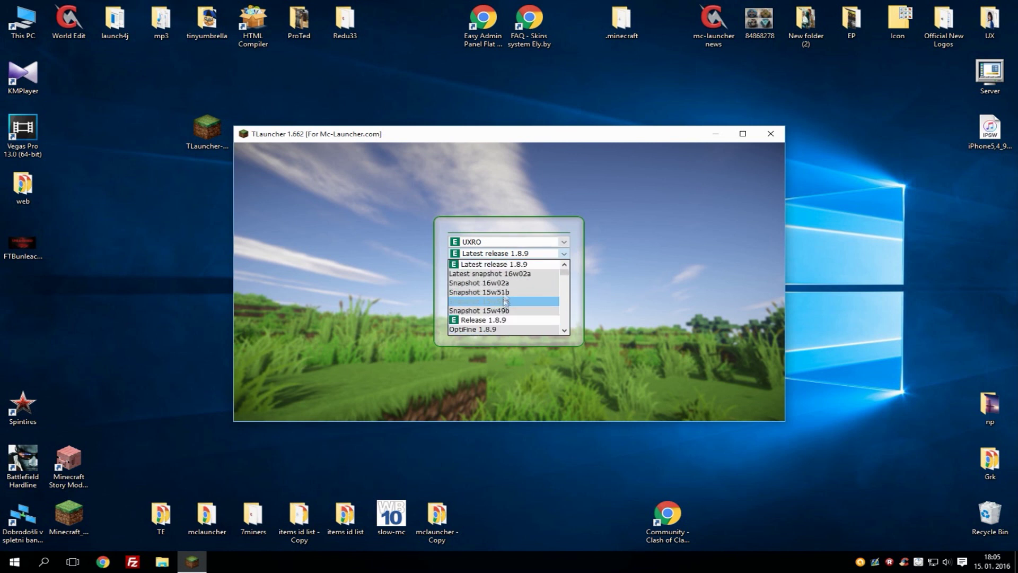
click(511, 267)
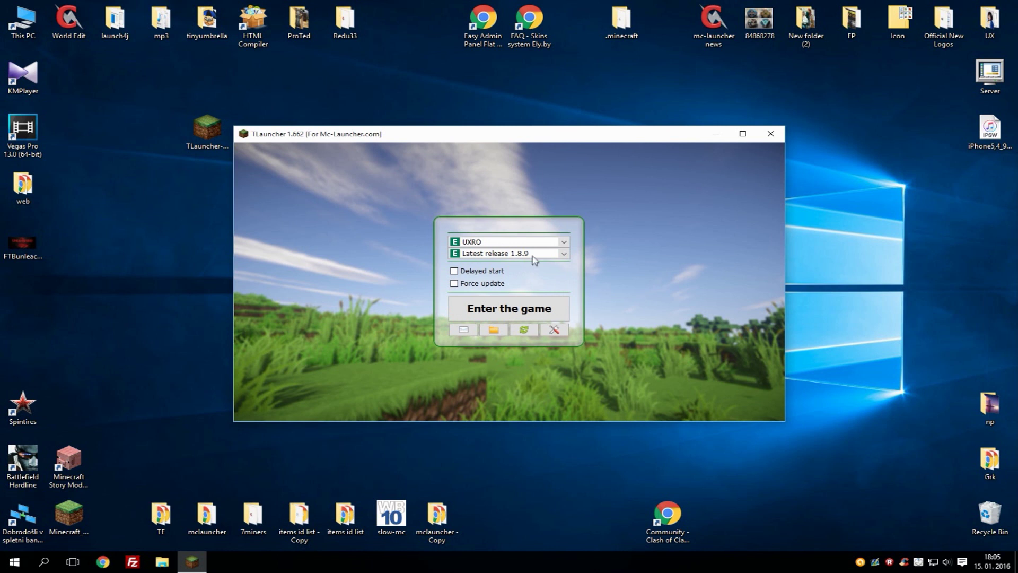
scroll(534, 260, down, 1)
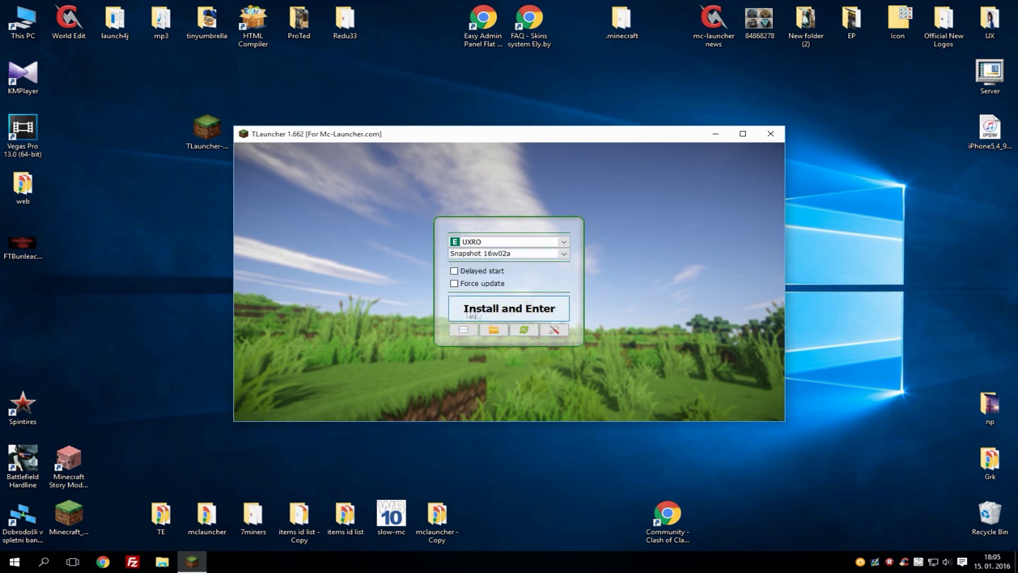
click(504, 254)
click(480, 265)
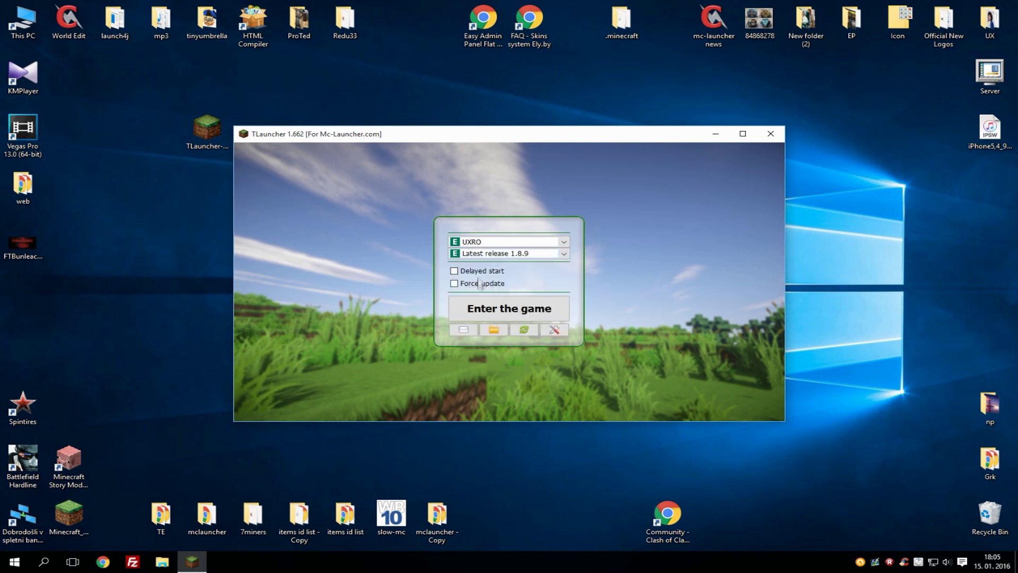
Play 1.8.9, view the skin in New World via F5, then save and quit to title
click(527, 306)
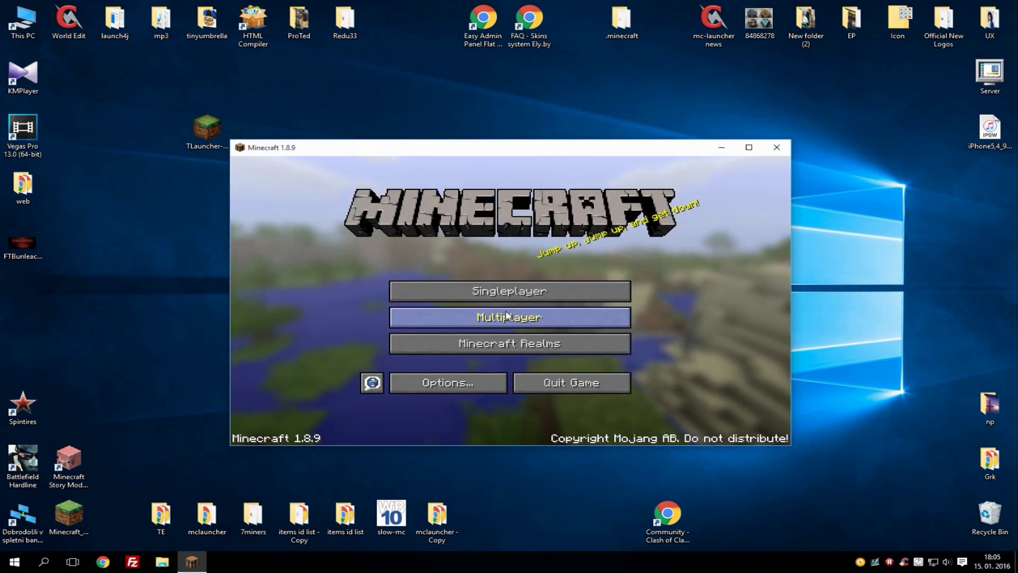
click(507, 292)
double_click(449, 227)
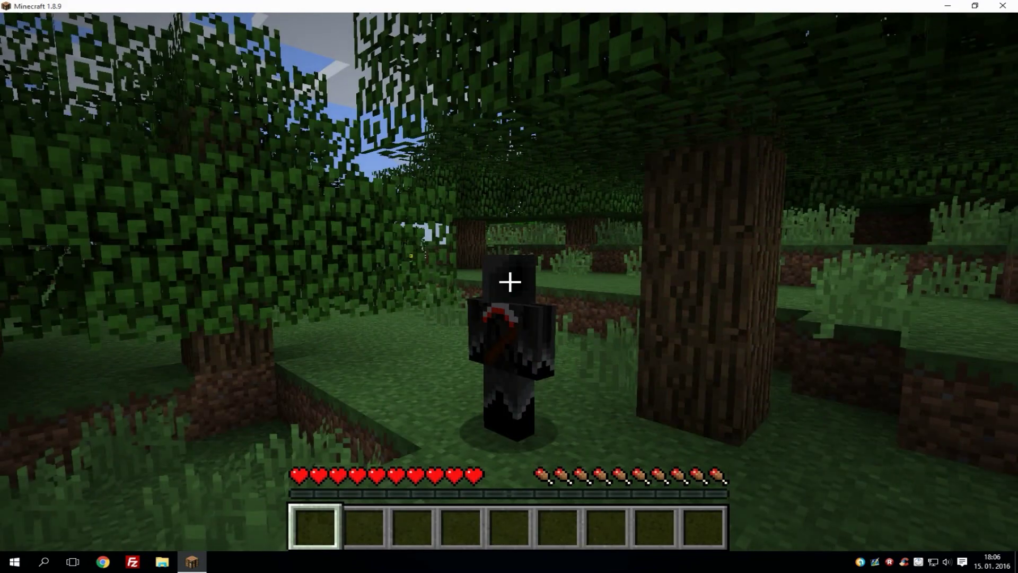
key(F5)
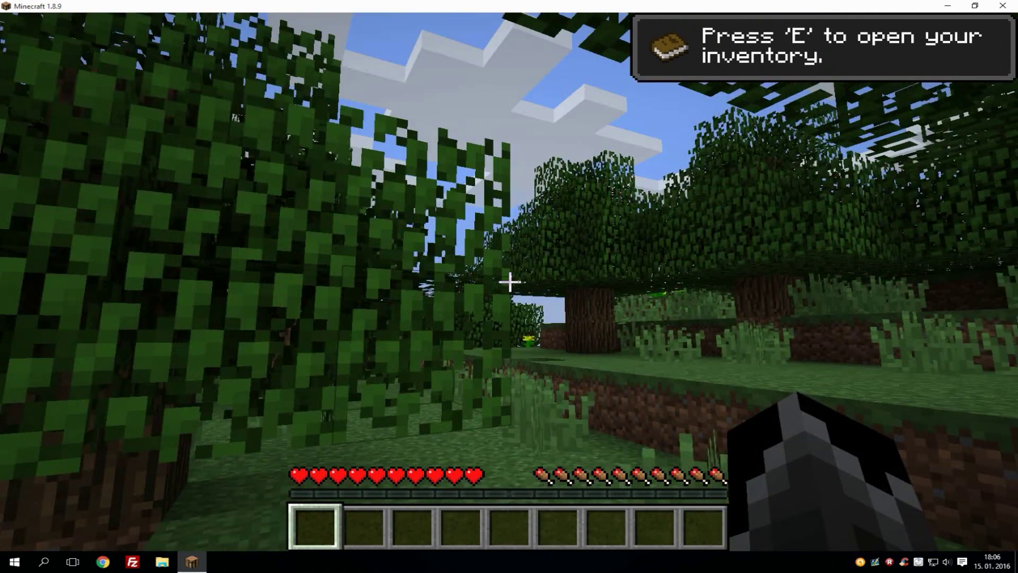
key(Escape)
click(482, 390)
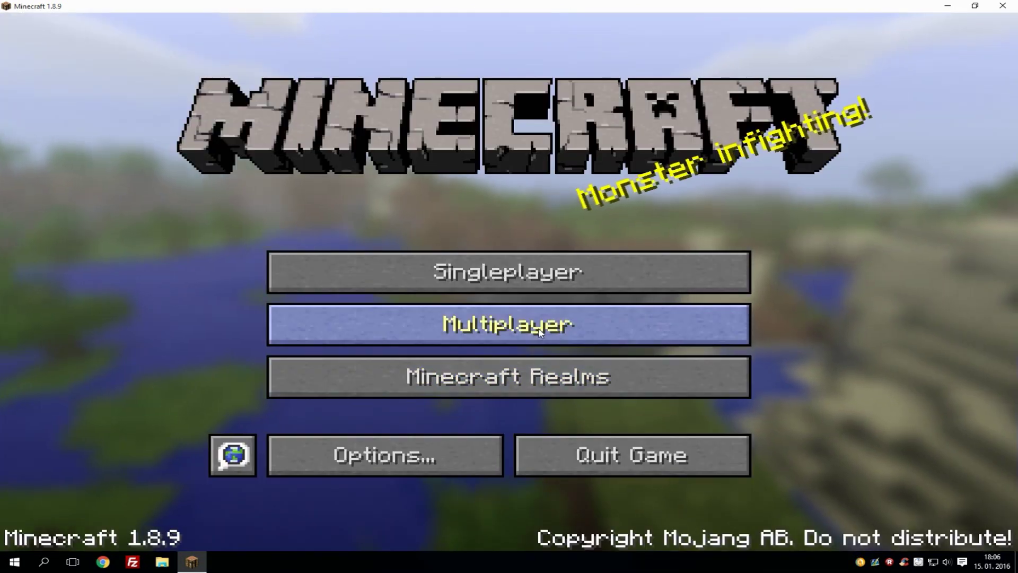
Direct-connect to the ZatoxPvP server at play.zatoxpvp.com:25583, then disconnect from it
click(539, 328)
click(540, 446)
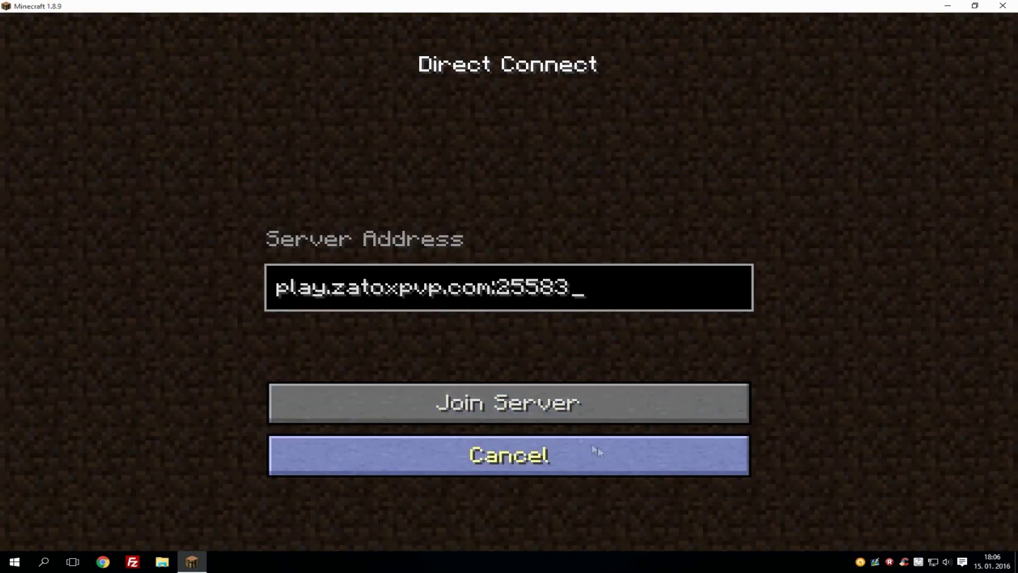
click(552, 408)
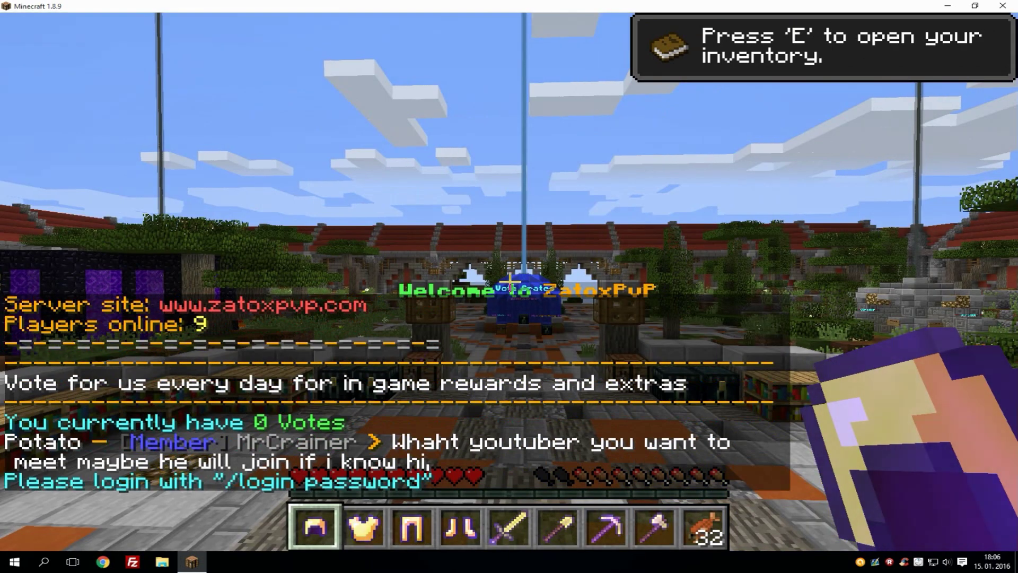
mouse_move(509, 282)
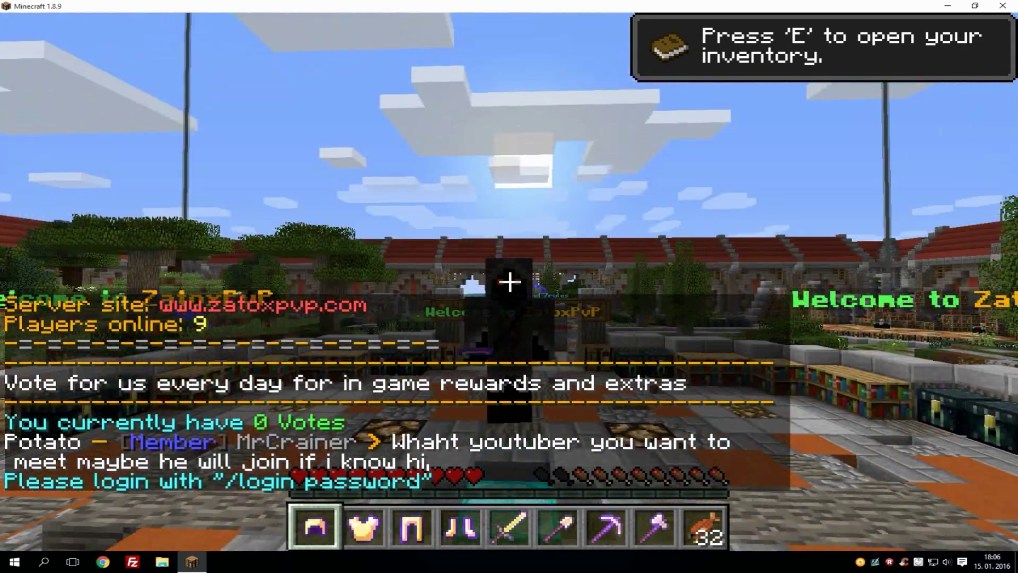
key(Escape)
click(469, 393)
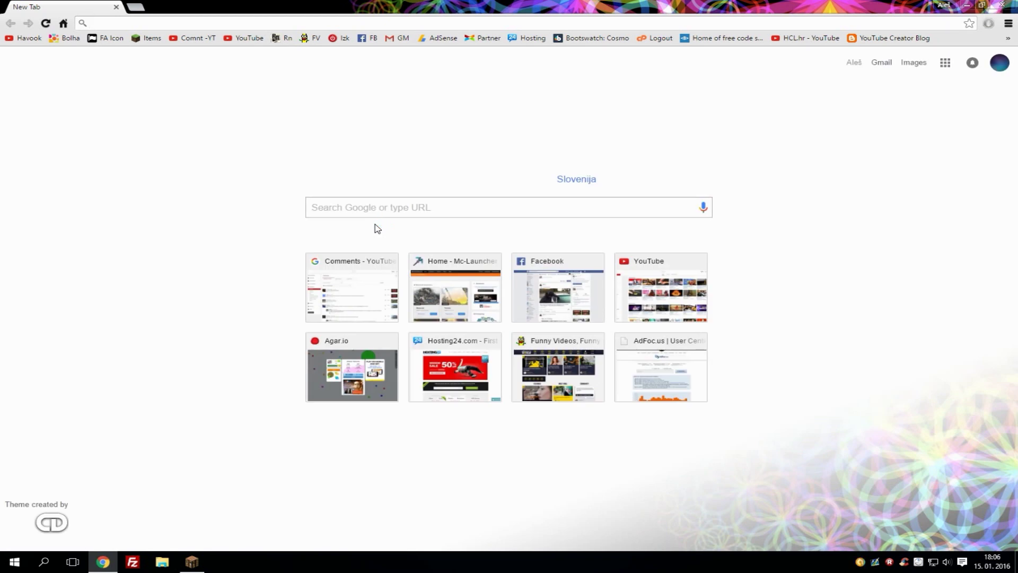
Search Google for 'Minecraft 1.8.9 cracked server' and scroll TopG's cracked list down to PhilCraft
text(Minecraft 1.8.9 cracked server)
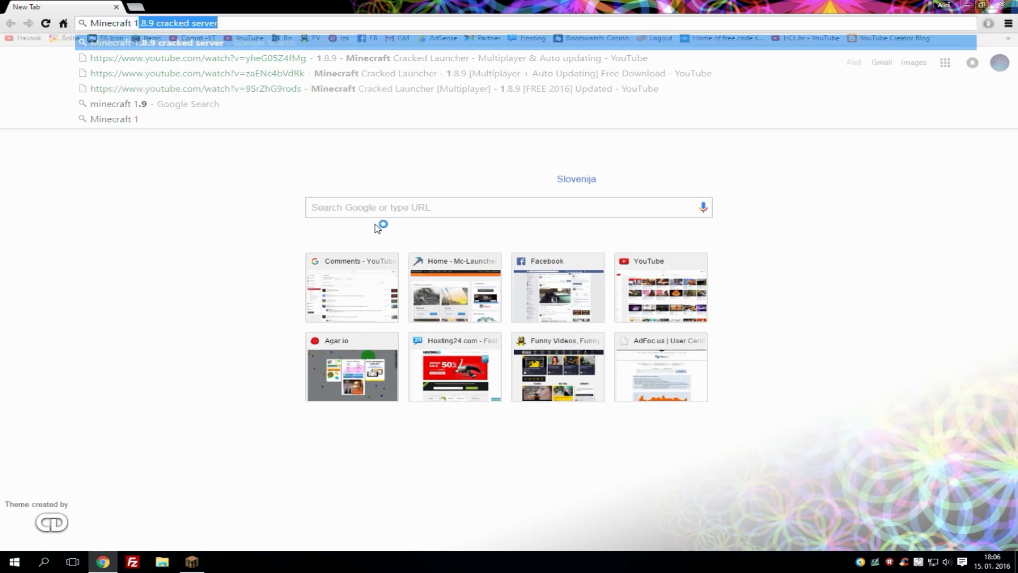
key(Return)
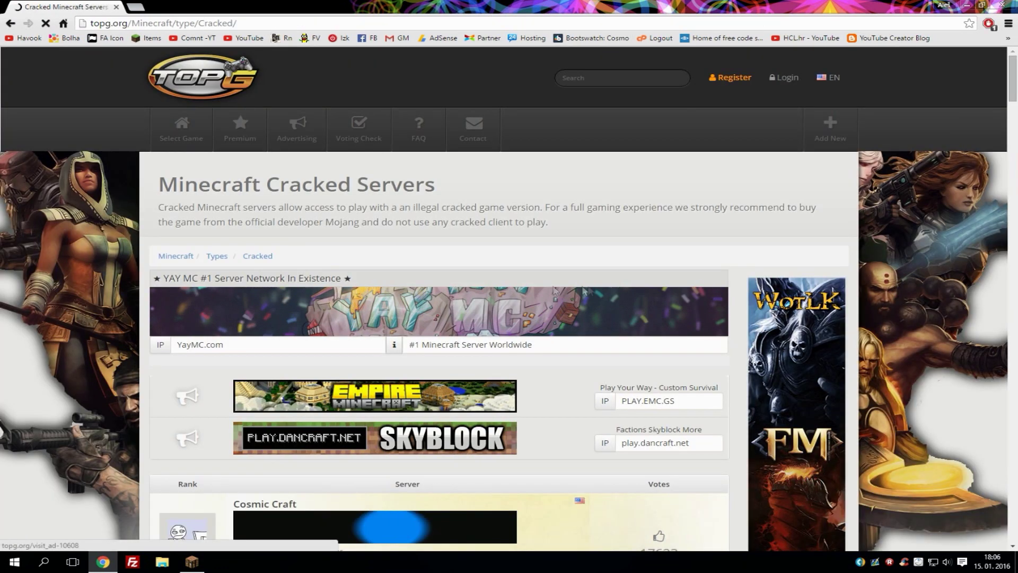
scroll(594, 292, down, 8)
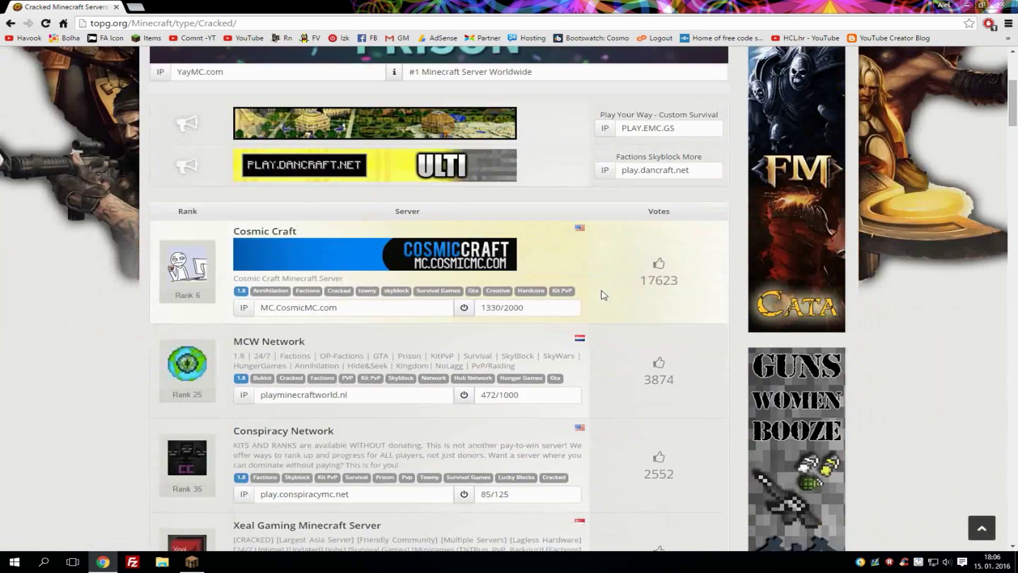
scroll(604, 295, down, 10)
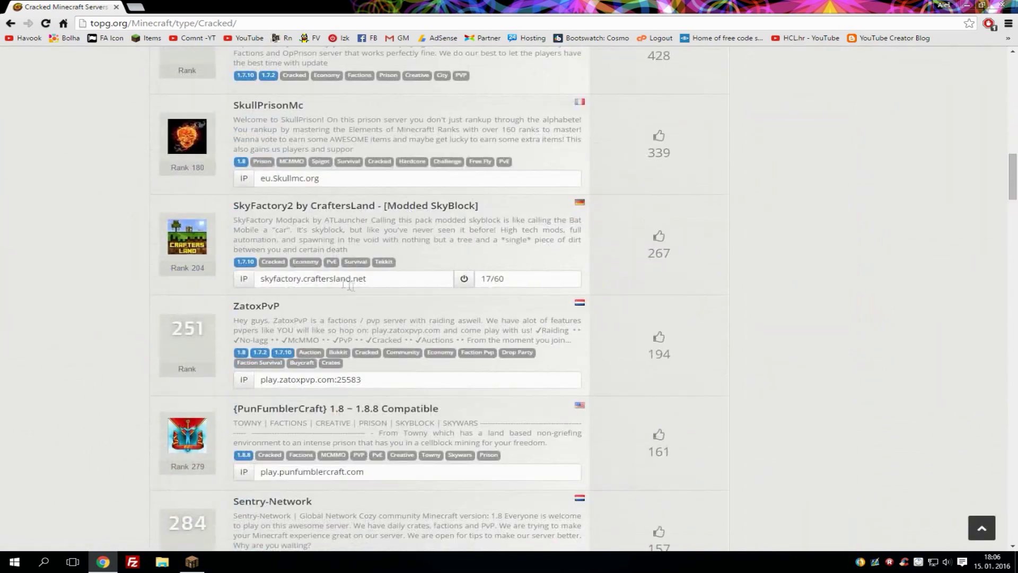
scroll(350, 285, down, 15)
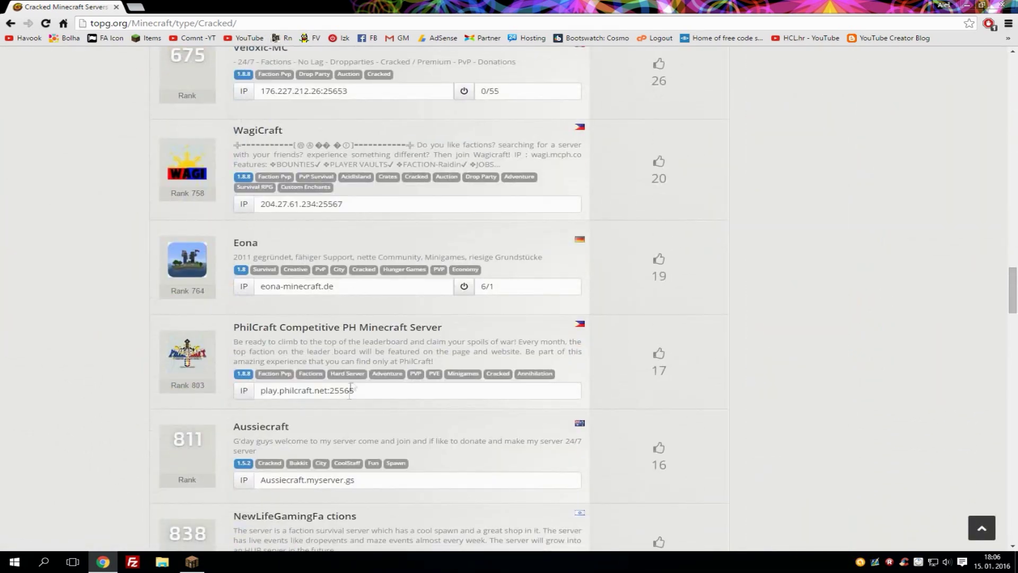
Back in Minecraft, direct-connect to the PhilCraft server by pasting play.philcraft.net:25565
click(192, 561)
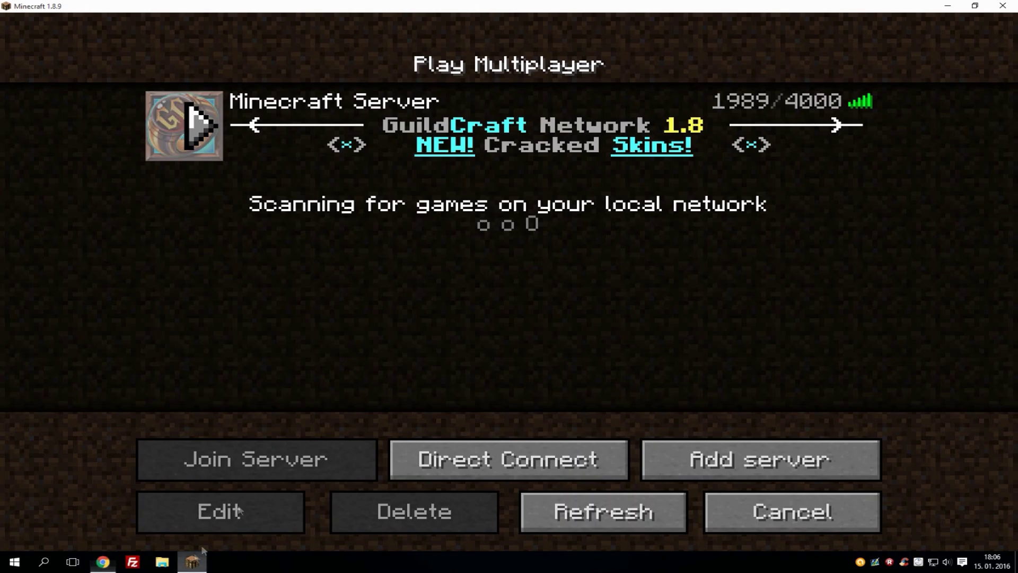
click(526, 456)
key(ctrl+a)
text(play.philcraft.net:25565)
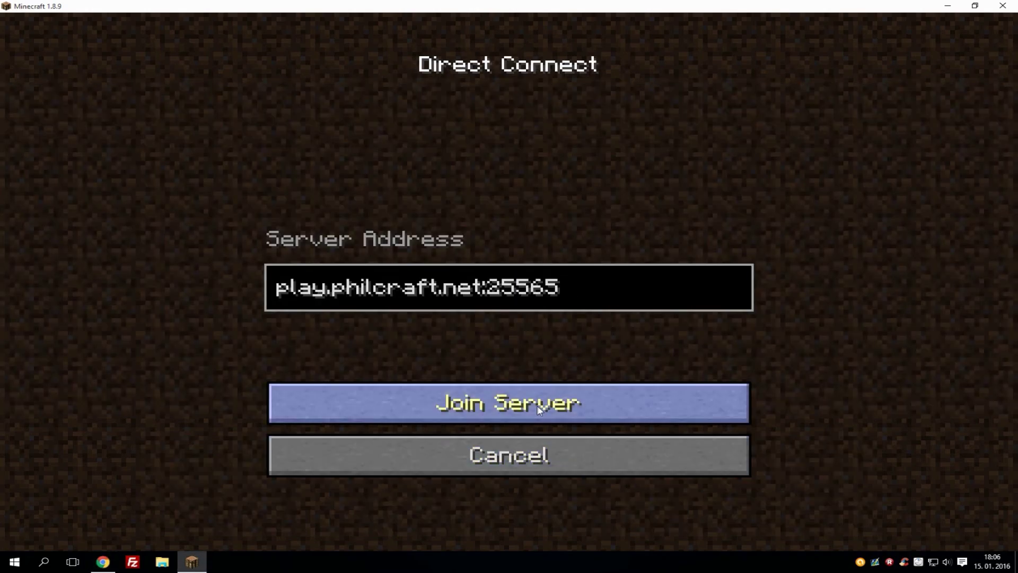
click(634, 377)
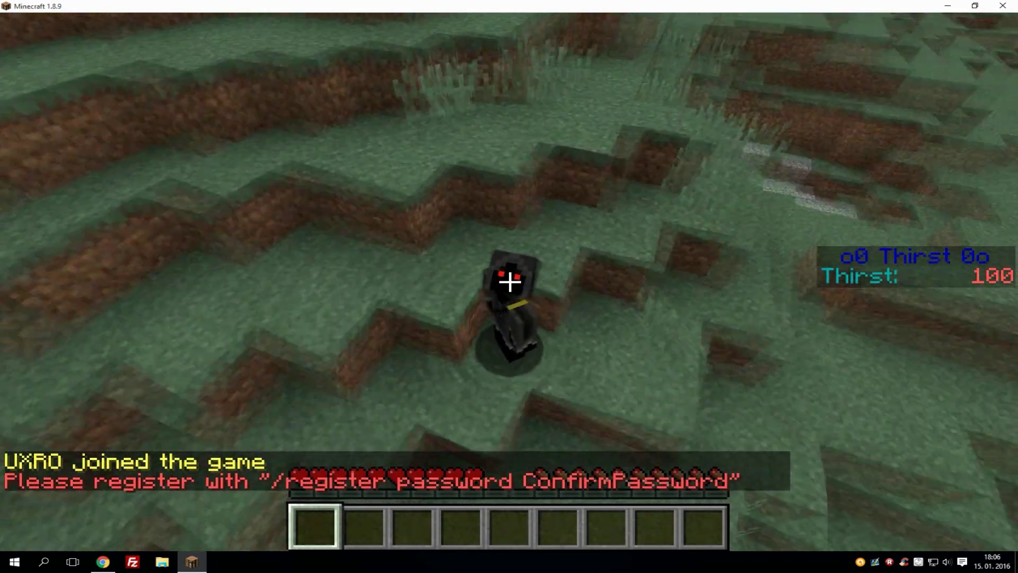
Try a /register command in chat, then return to first-person view and pause the game
text(t)
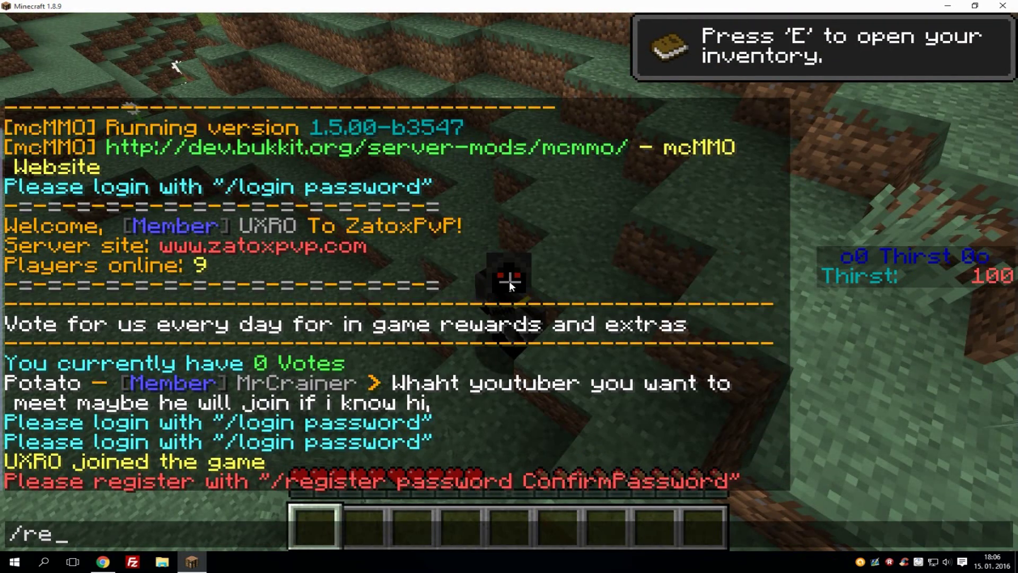
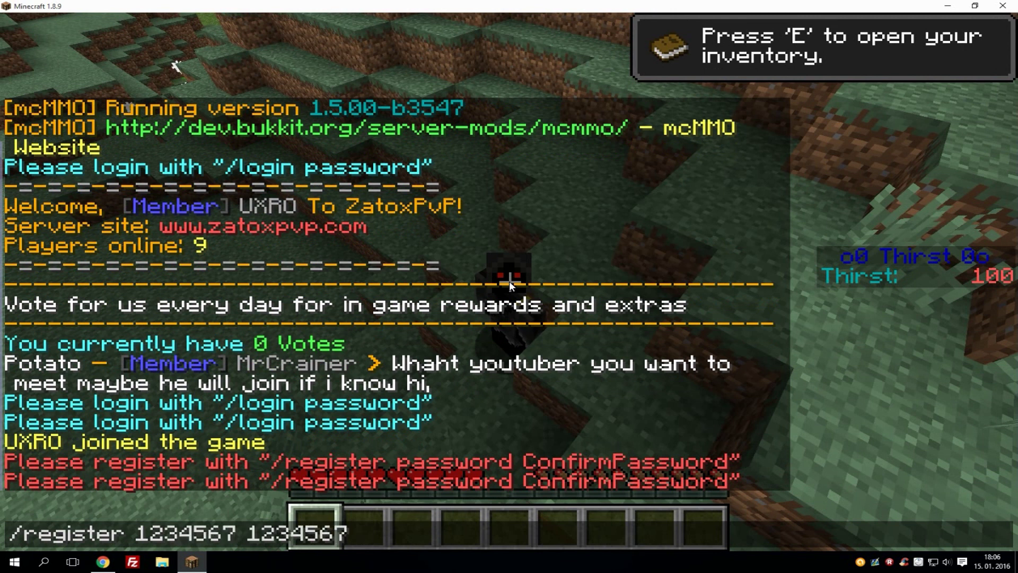
key(Return)
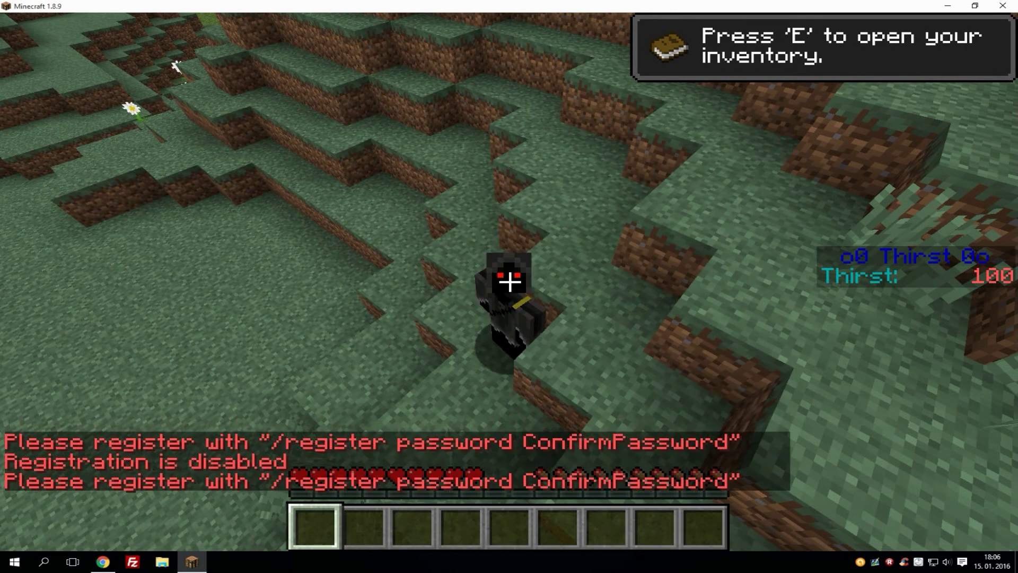
key(t)
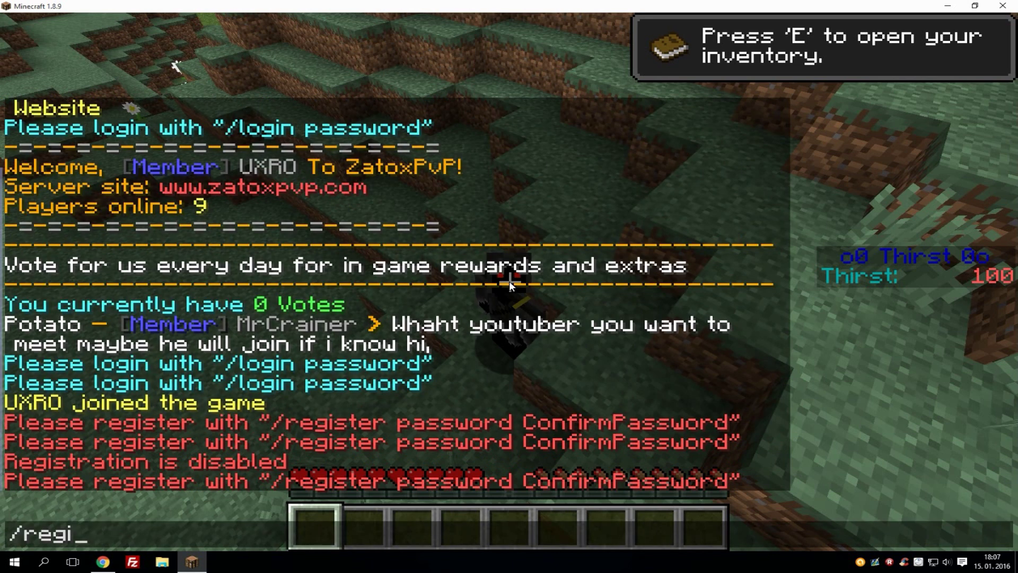
key(Escape)
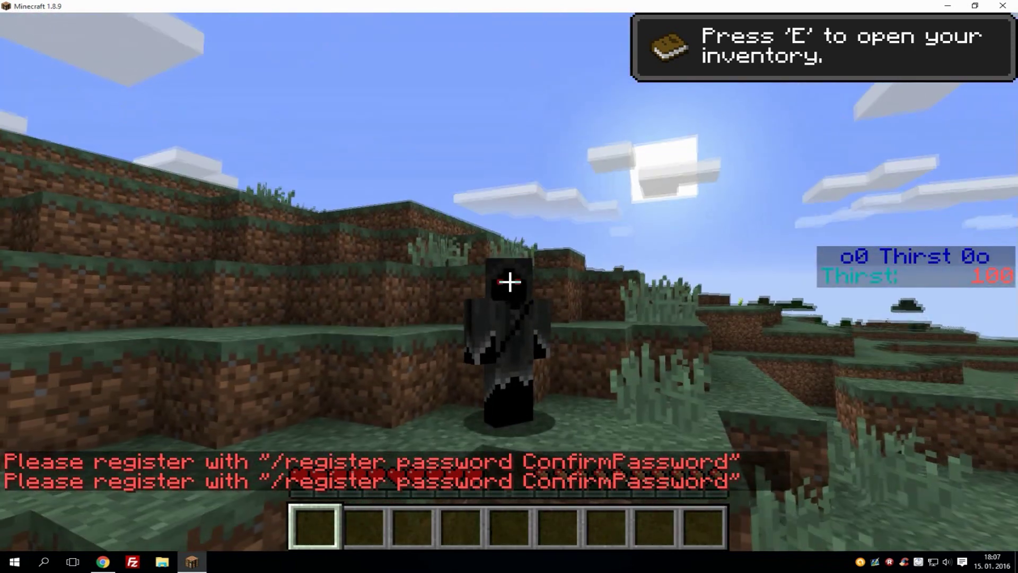
key(F5)
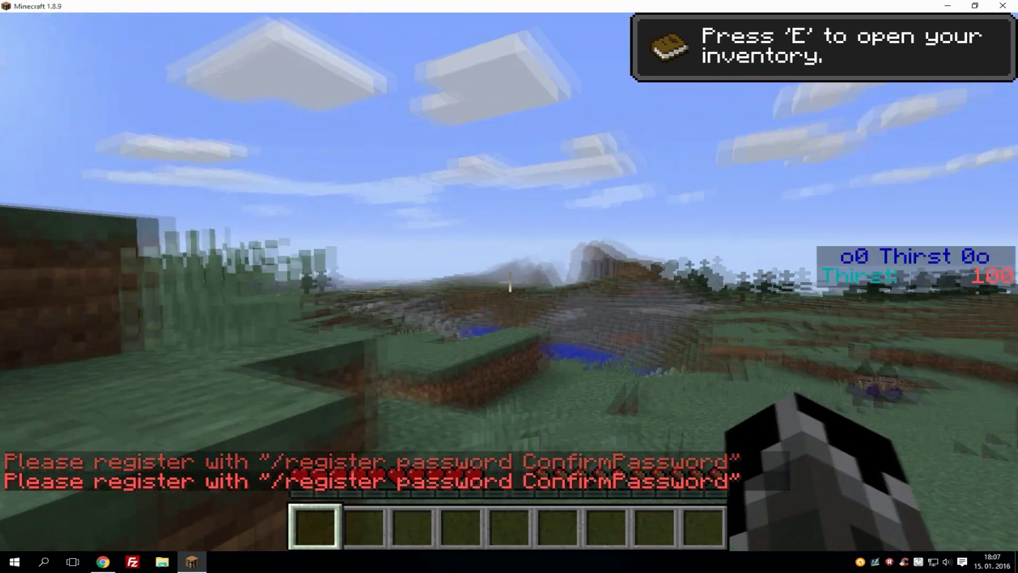
key(Escape)
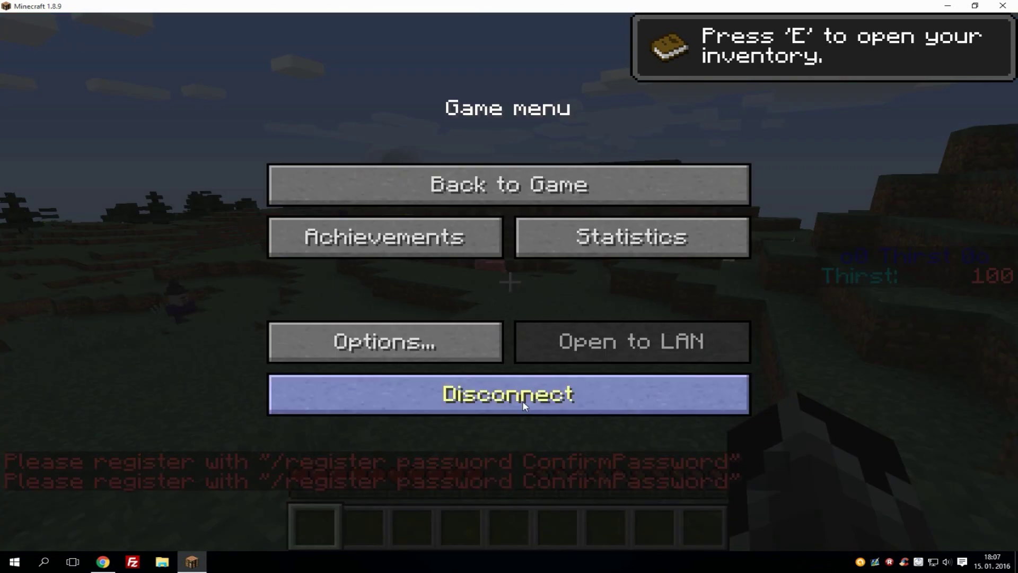
From the lost-connection screen, briefly join GuildCraft Network 1.8, disconnect, and return to the title menu
key(Escape)
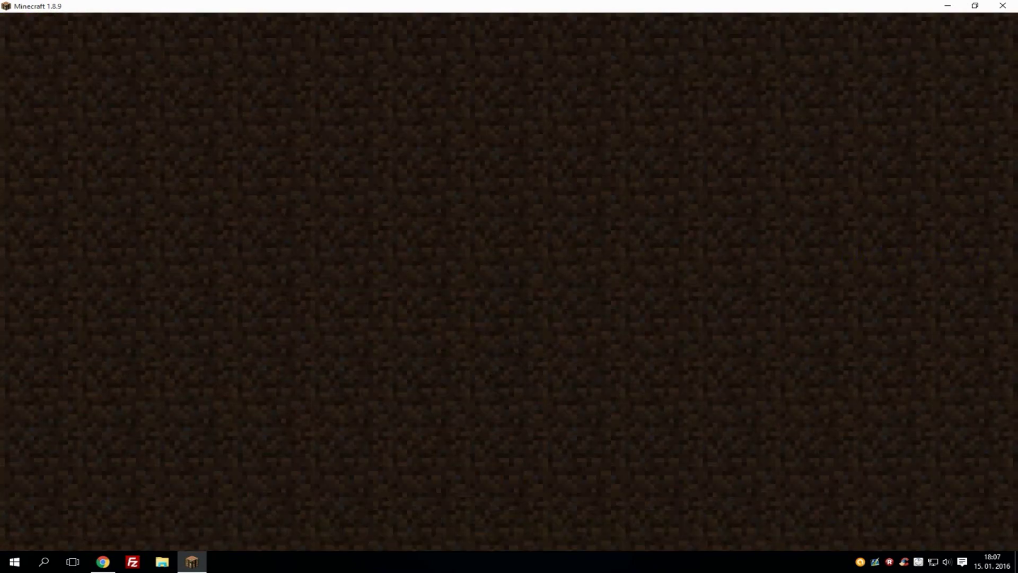
click(538, 346)
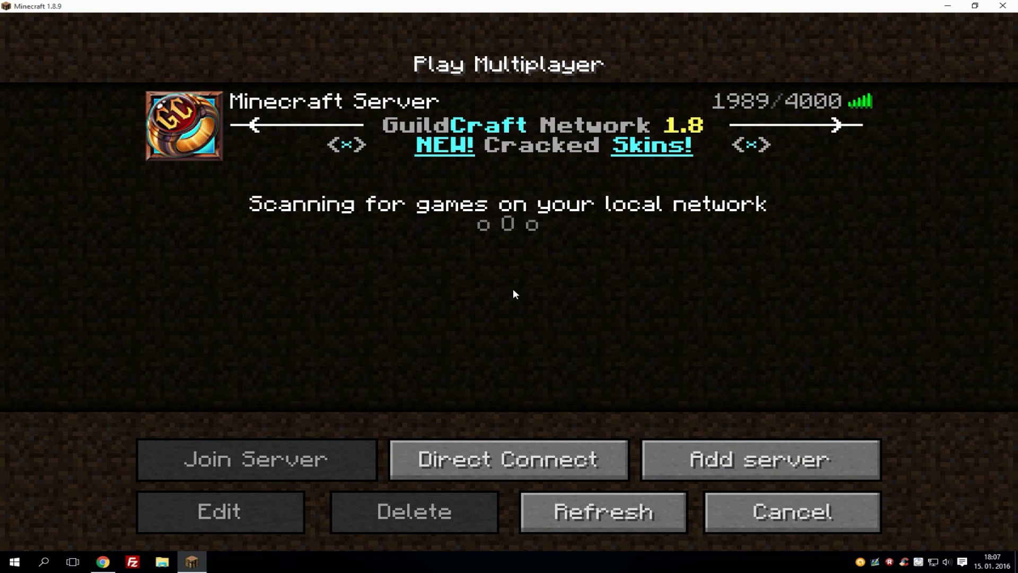
double_click(513, 120)
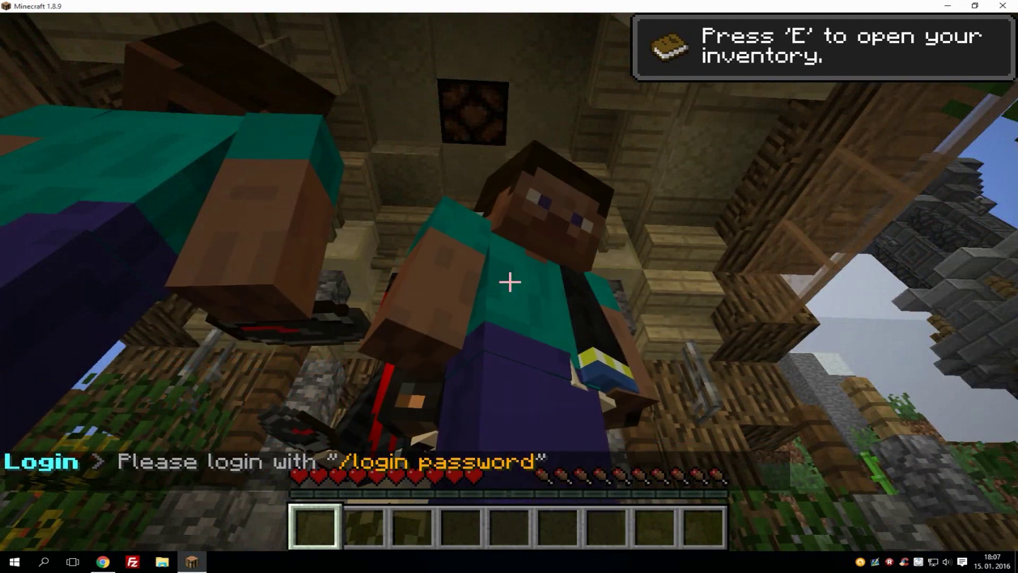
key(Escape)
click(548, 390)
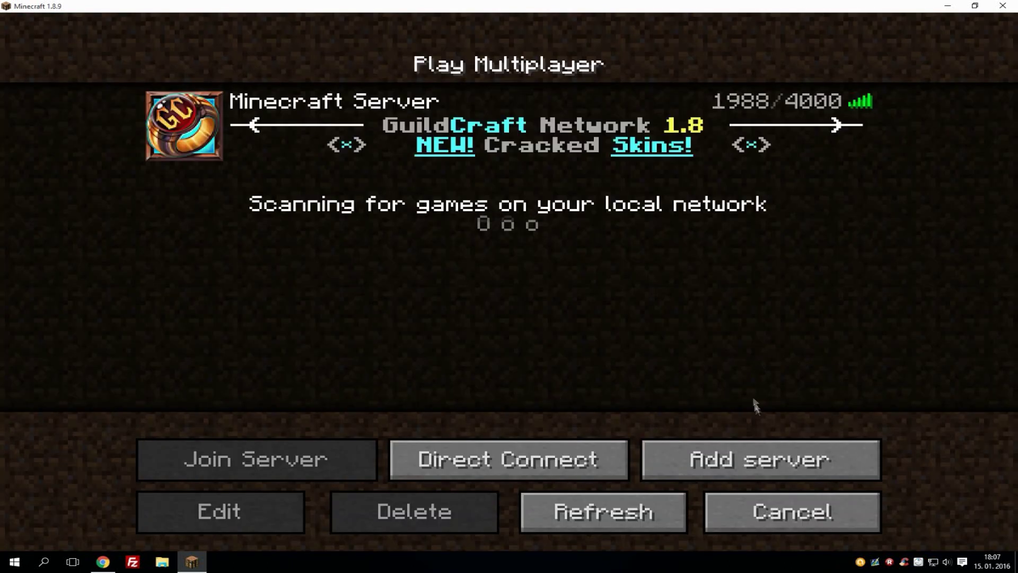
click(827, 520)
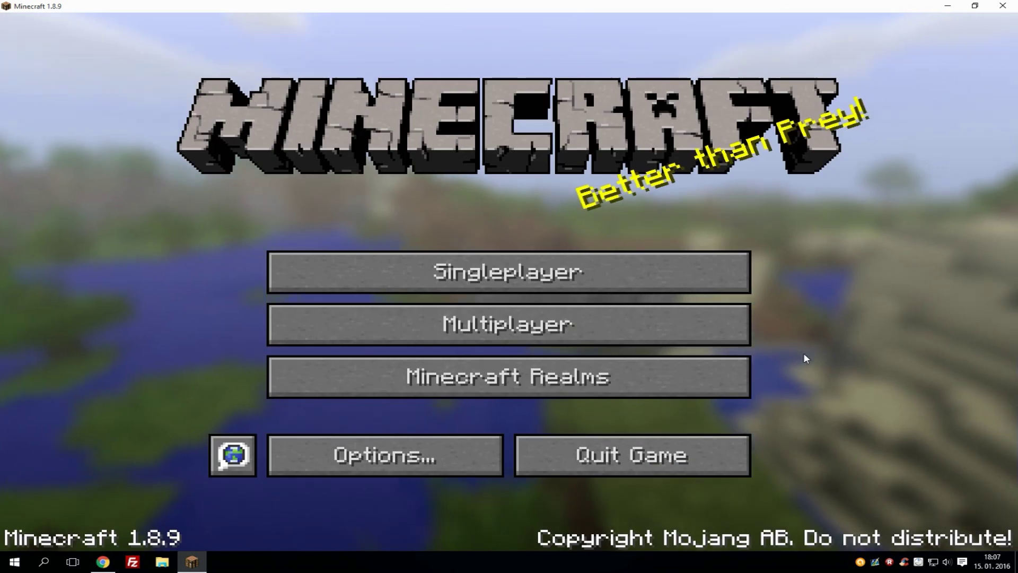